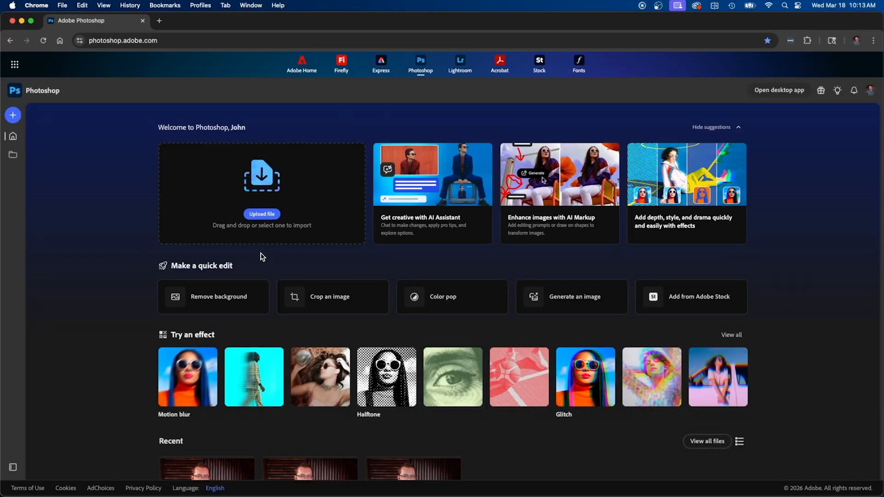
# Upload FAQ PHOTO 03.jpg from the computer, preview it full size, and open it as Layer 0
pyautogui.click(257, 215)
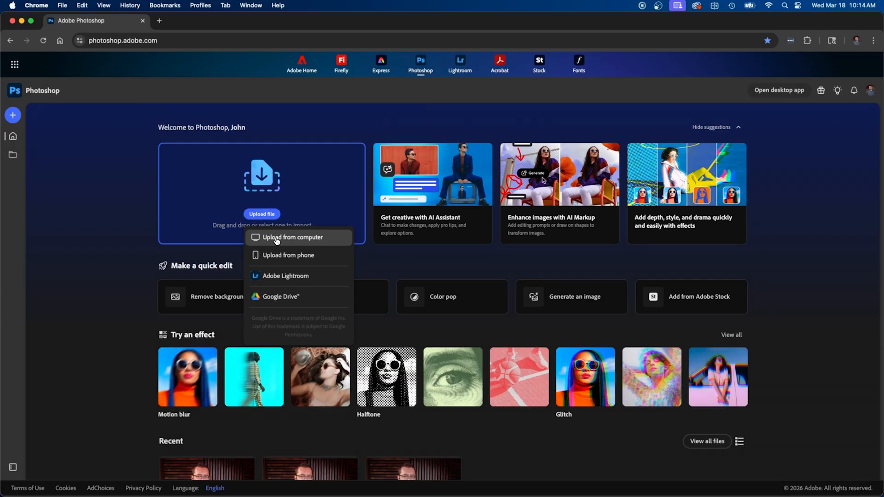
pyautogui.click(274, 233)
pyautogui.click(244, 220)
pyautogui.press('space')
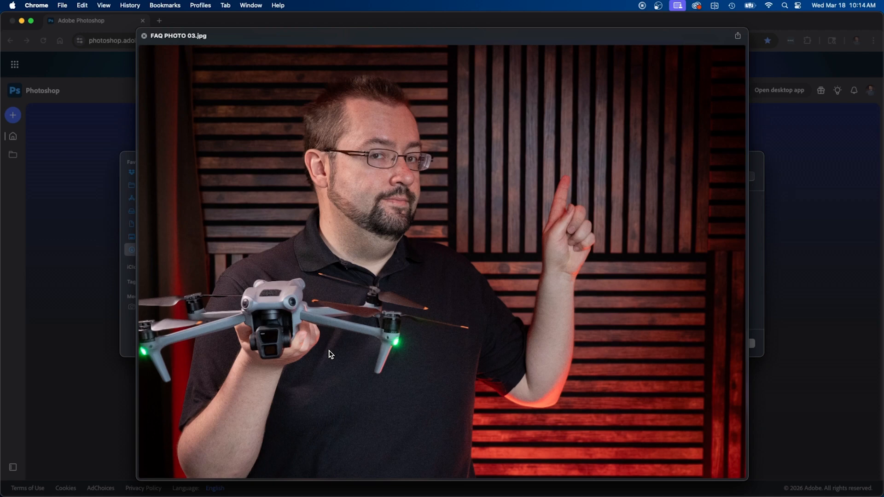
pyautogui.press('space')
pyautogui.click(752, 339)
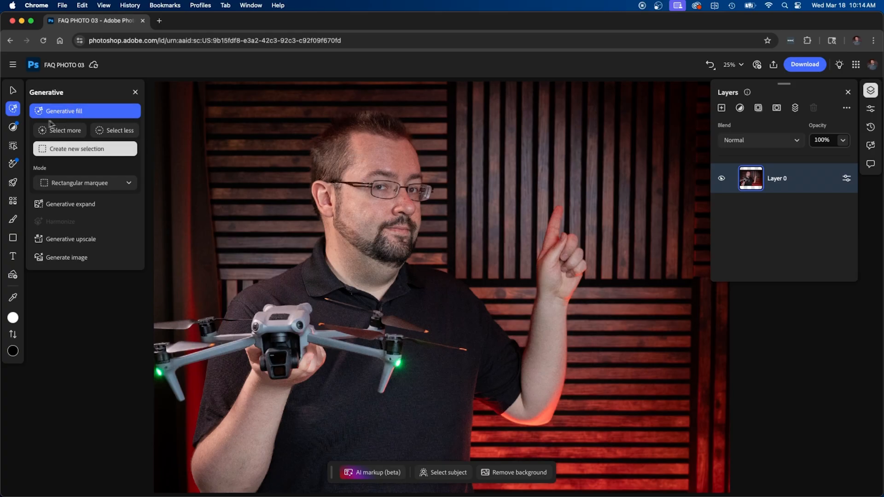
# Add a Brightness/contrast adjustment layer with brightness 25, then reselect Layer 0
pyautogui.click(13, 128)
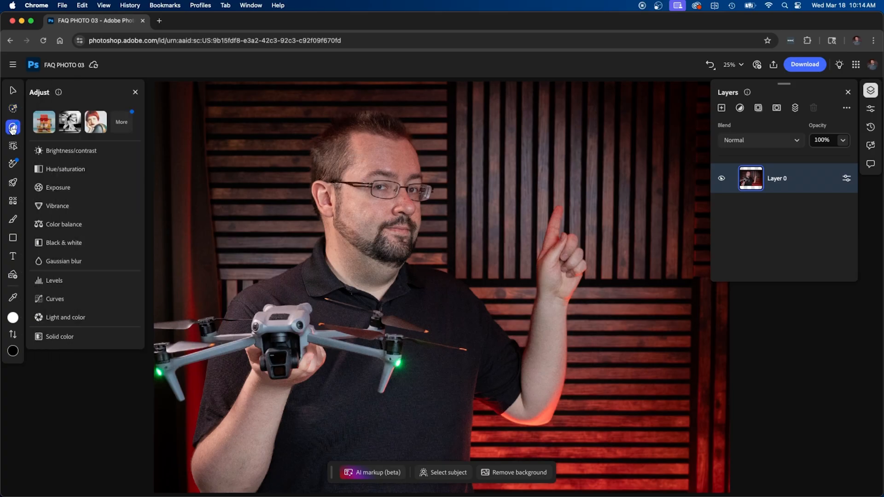
pyautogui.click(55, 152)
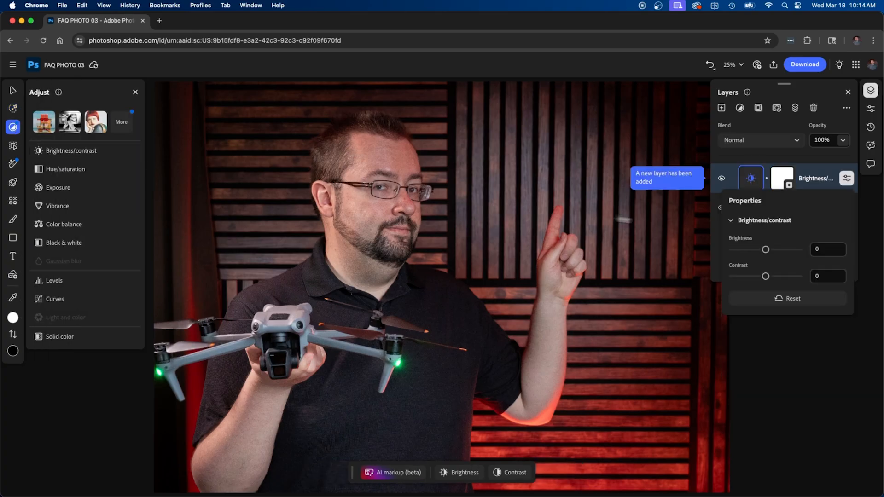
pyautogui.moveTo(766, 250); pyautogui.dragTo(772, 252)
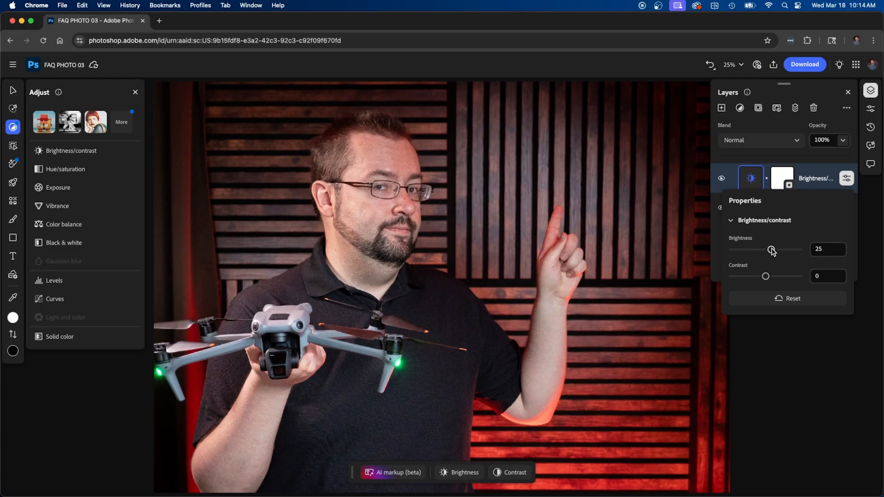
pyautogui.click(809, 184)
pyautogui.click(787, 213)
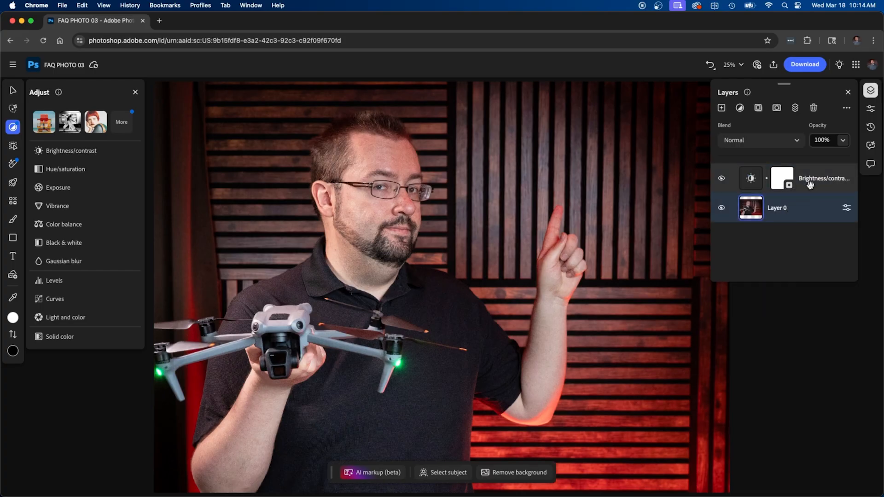
pyautogui.click(810, 184)
pyautogui.click(797, 217)
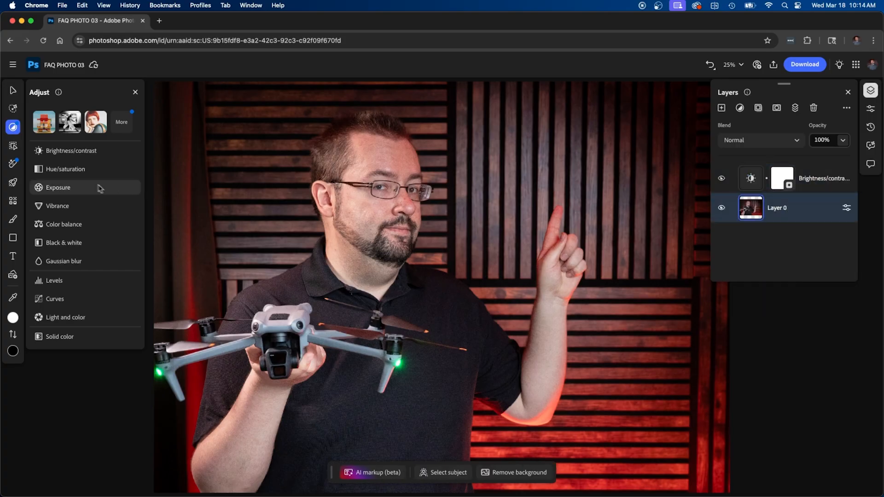
# Add a Hue/saturation adjustment layer with saturation 10 and select Layer 0
pyautogui.click(74, 173)
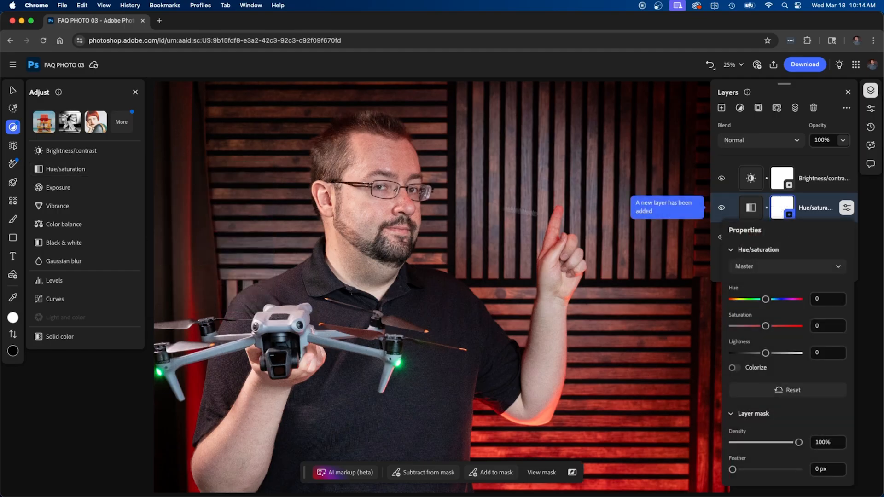
pyautogui.moveTo(767, 327); pyautogui.dragTo(769, 326)
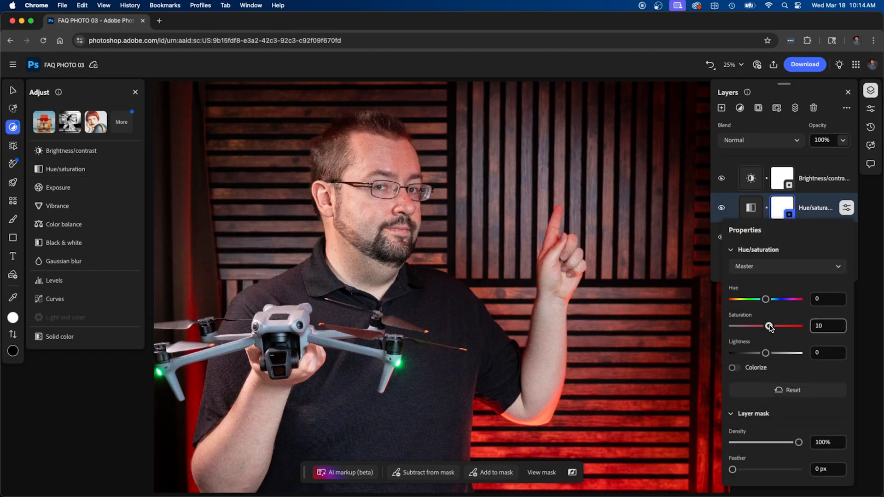
pyautogui.click(846, 208)
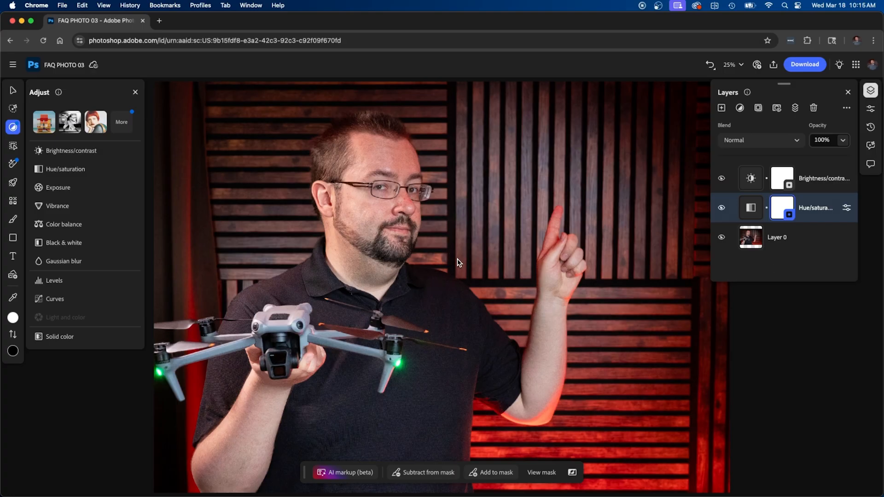
pyautogui.click(785, 240)
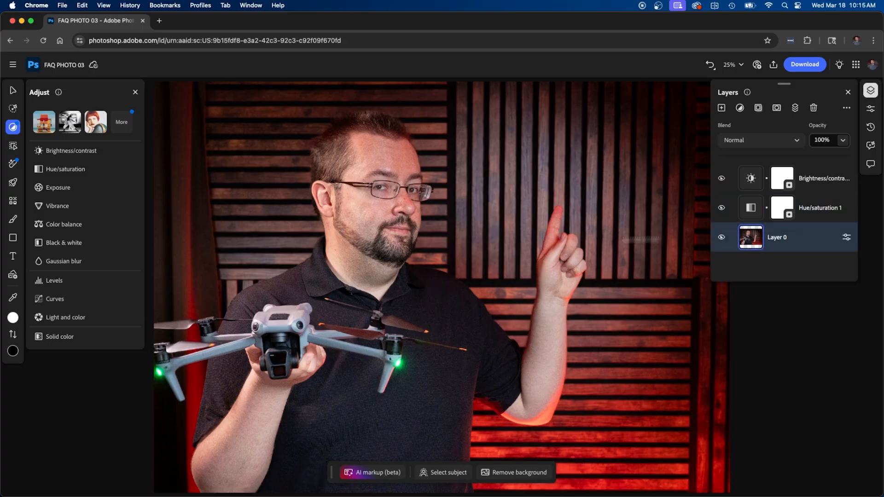
# Generatively expand the canvas to 6144 × 4521 px around the repositioned photo
pyautogui.click(15, 112)
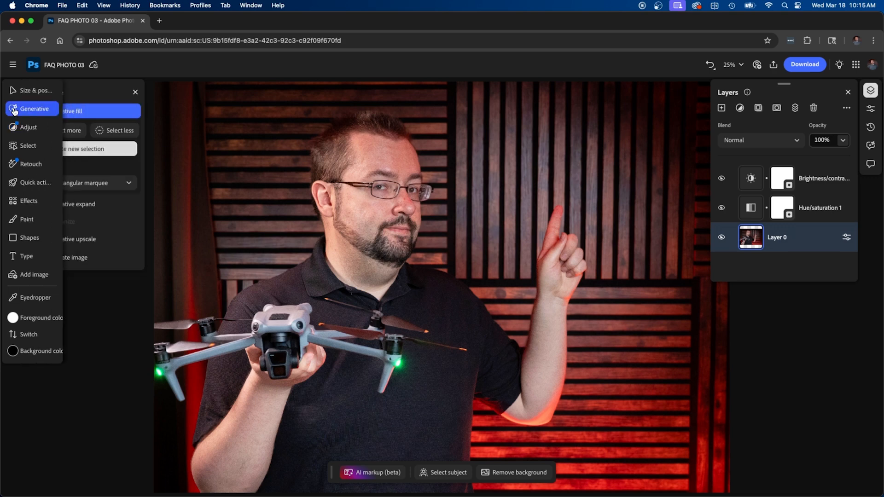
pyautogui.click(64, 204)
pyautogui.moveTo(417, 275)
pyautogui.mouseDown()
pyautogui.moveTo(424, 273)
pyautogui.moveTo(416, 277)
pyautogui.mouseUp()
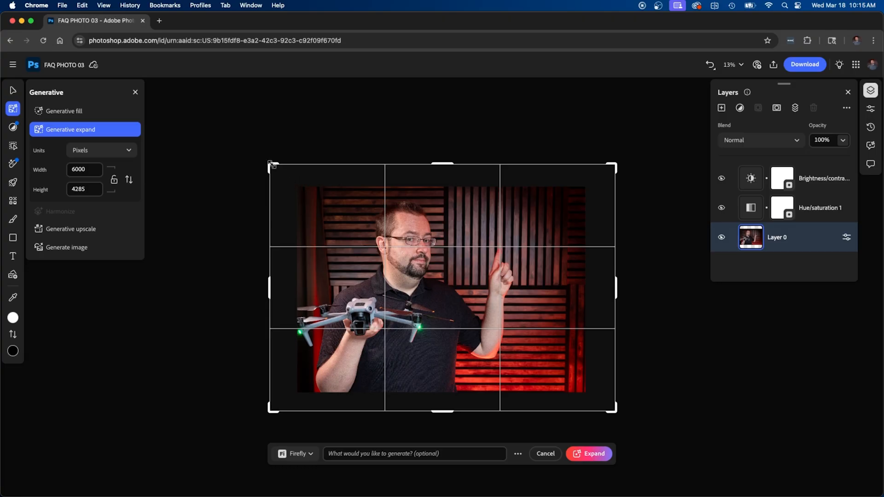
pyautogui.moveTo(270, 165)
pyautogui.mouseDown()
pyautogui.moveTo(252, 148)
pyautogui.moveTo(265, 157)
pyautogui.mouseUp()
pyautogui.doubleClick(88, 170)
pyautogui.doubleClick(77, 190)
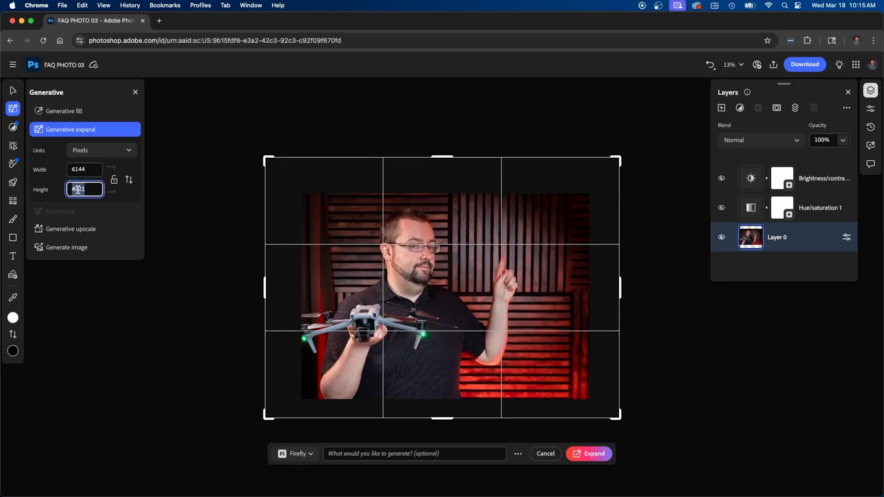
pyautogui.moveTo(388, 225); pyautogui.dragTo(463, 244)
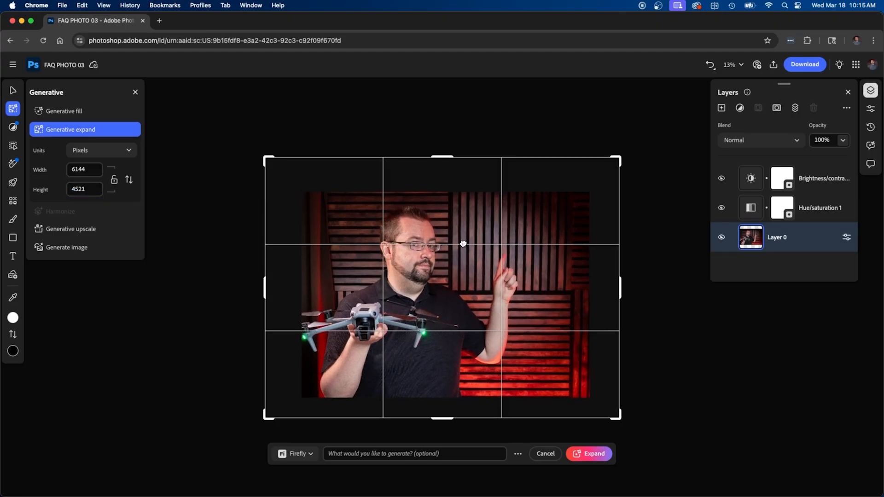
pyautogui.click(594, 454)
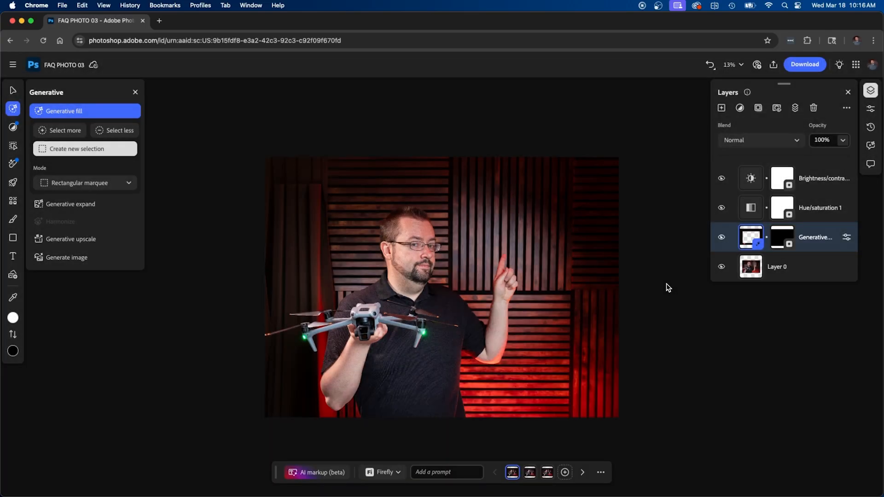
# Compare the three generated expansion variations and keep the second one
pyautogui.moveTo(532, 477)
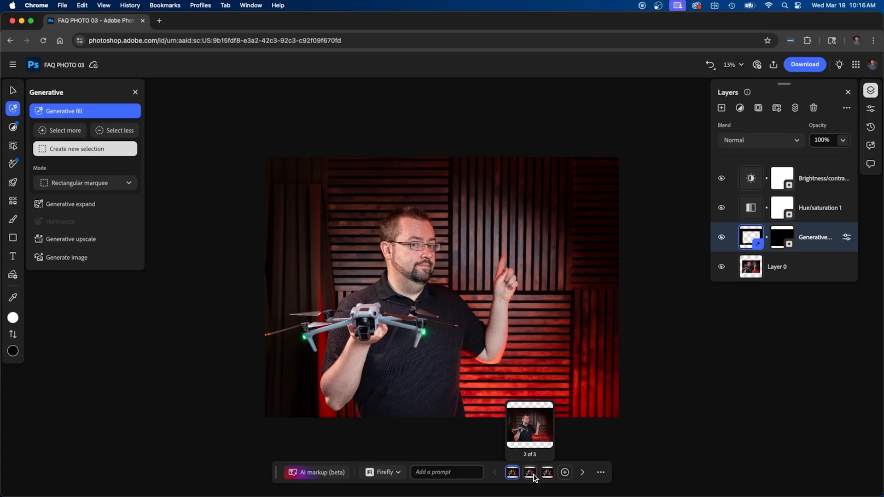
pyautogui.click(530, 473)
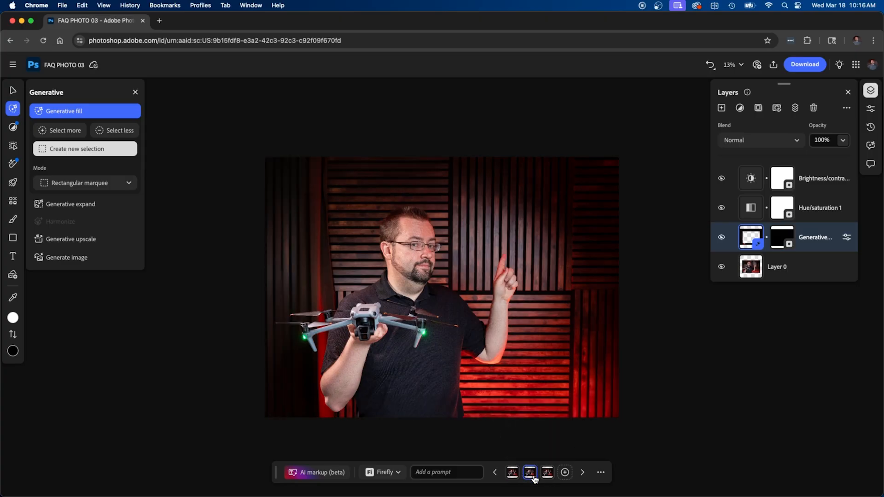
pyautogui.click(548, 473)
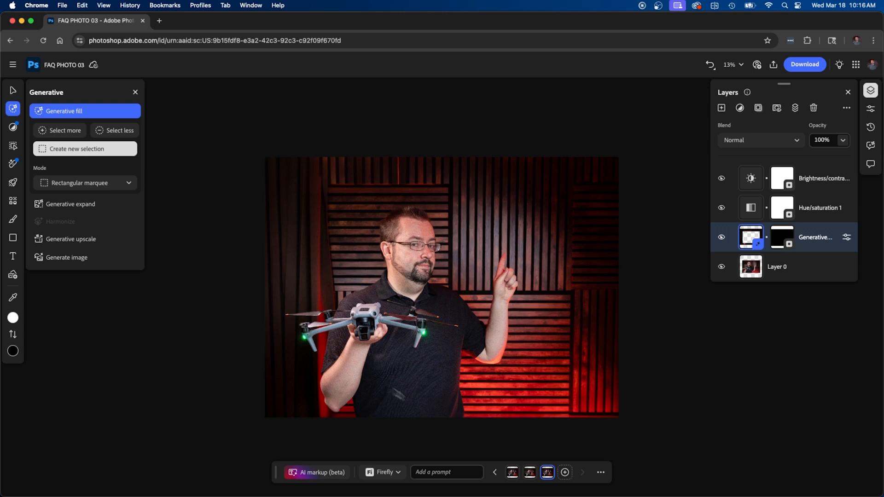
pyautogui.click(530, 472)
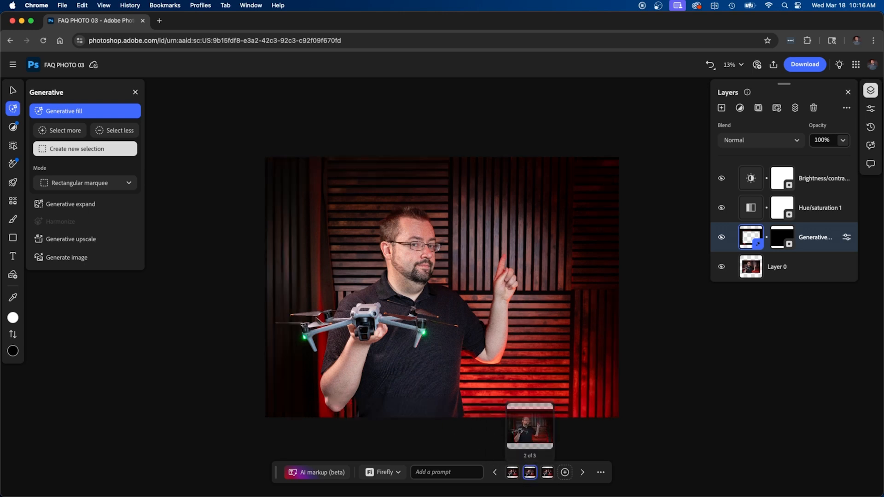
pyautogui.click(512, 473)
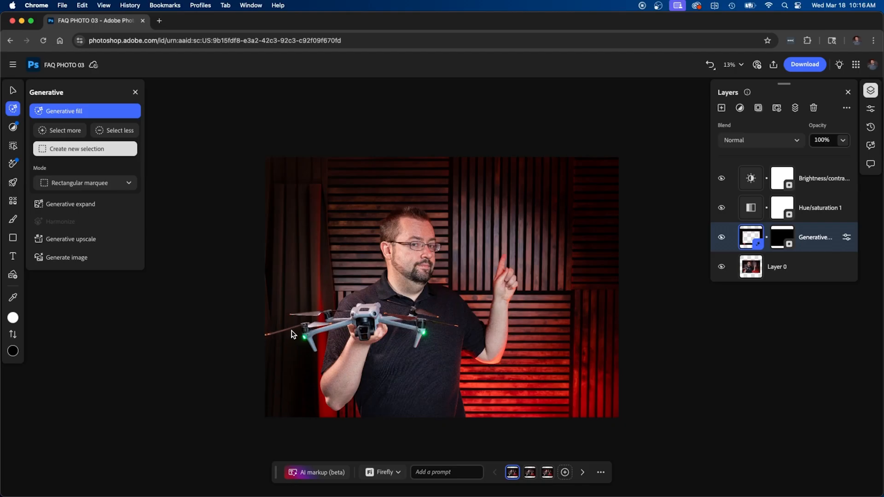
pyautogui.click(530, 473)
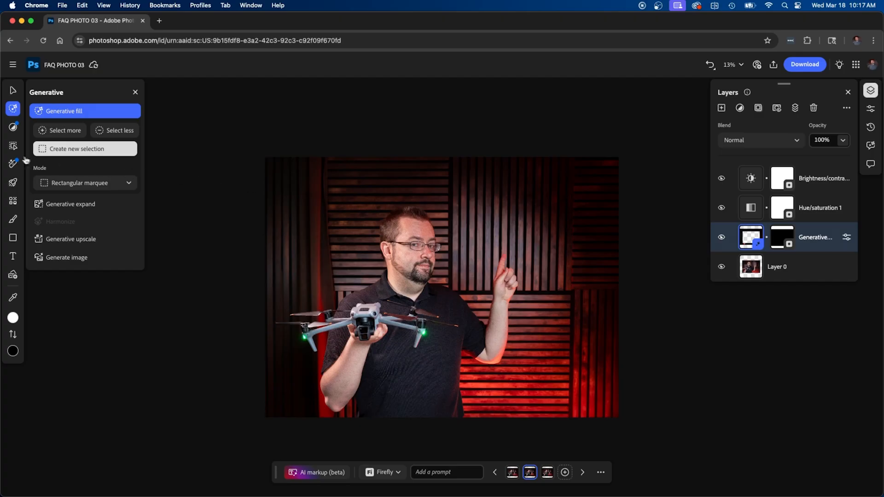
# Set the Remove retouch brush to 82 px and zoom in on the drone
pyautogui.click(12, 164)
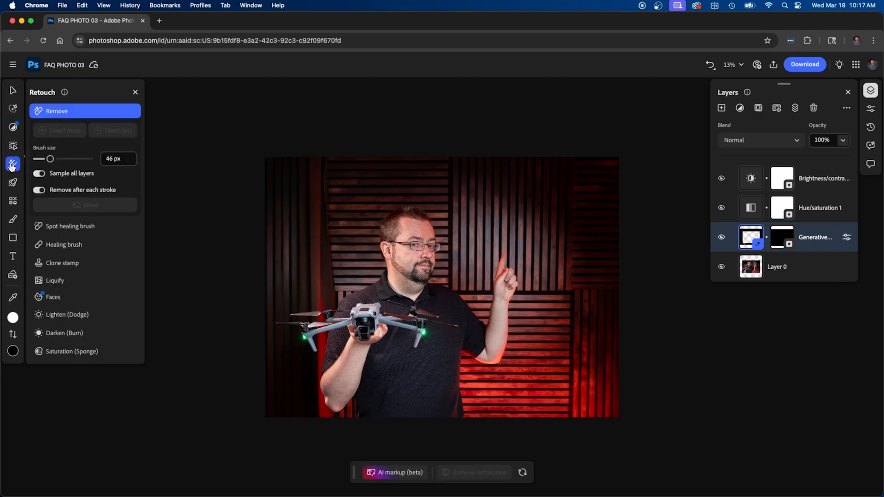
pyautogui.moveTo(80, 112)
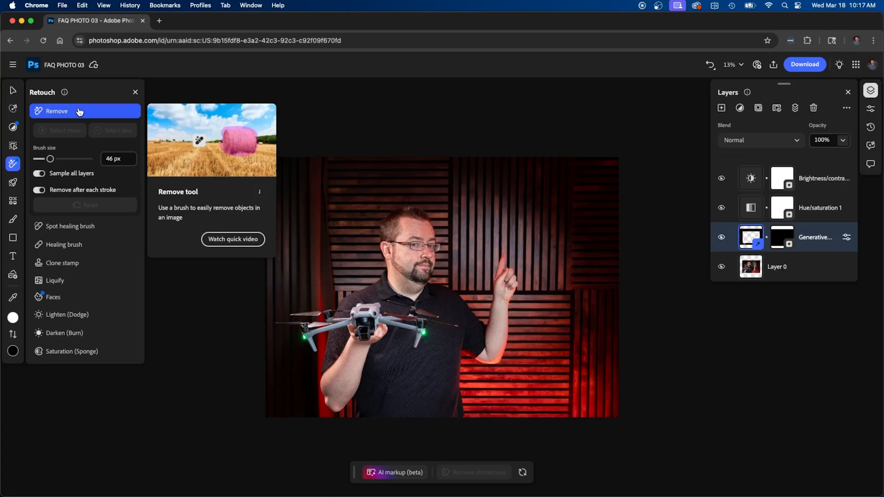
pyautogui.moveTo(50, 158); pyautogui.dragTo(56, 159)
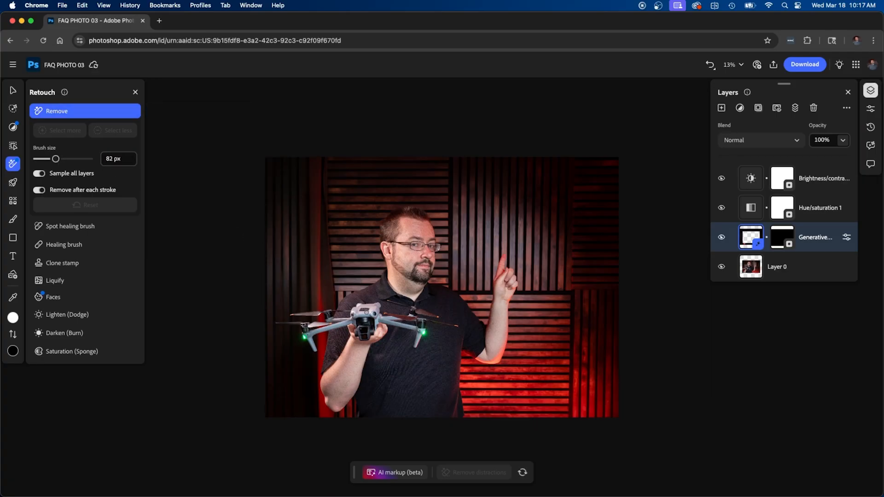
pyautogui.scroll(10, 366, 314)
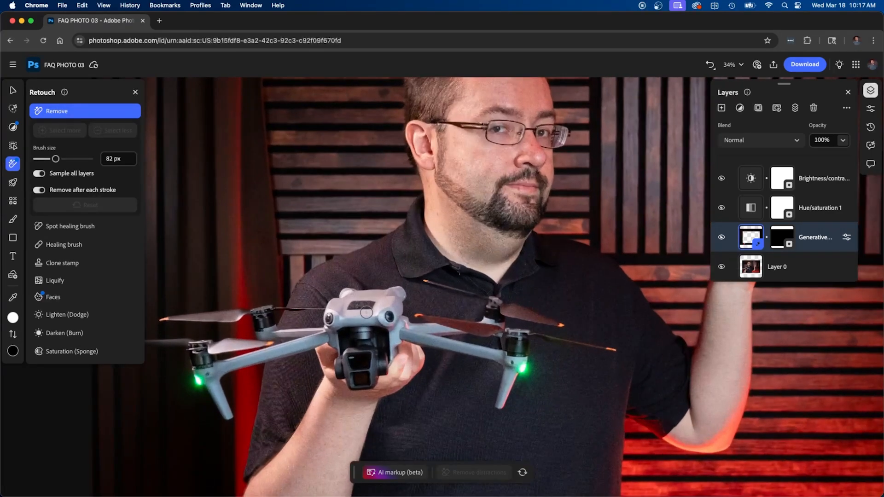
pyautogui.scroll(3, 367, 314)
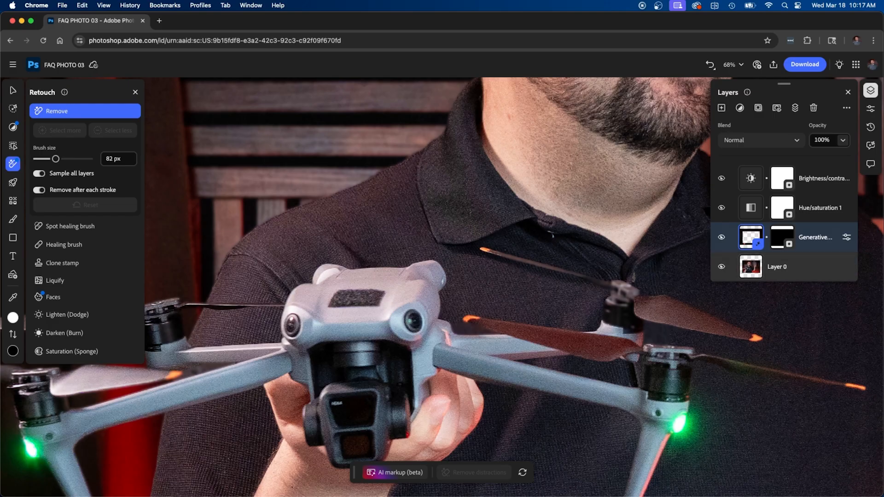
# Paint out the dark vent on top of the handheld drone in Layer 0
pyautogui.click(725, 275)
pyautogui.moveTo(378, 293)
pyautogui.mouseDown()
pyautogui.moveTo(361, 307)
pyautogui.moveTo(339, 304)
pyautogui.moveTo(338, 292)
pyautogui.moveTo(375, 290)
pyautogui.mouseUp()
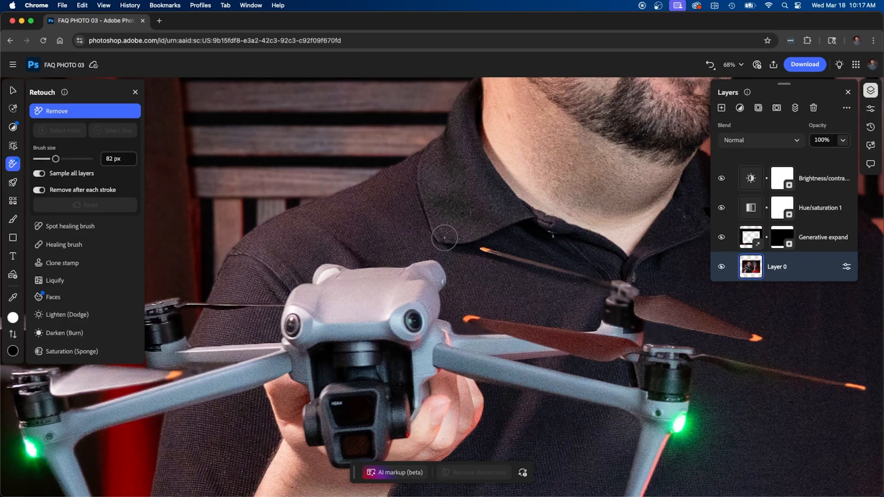
pyautogui.scroll(-10, 380, 223)
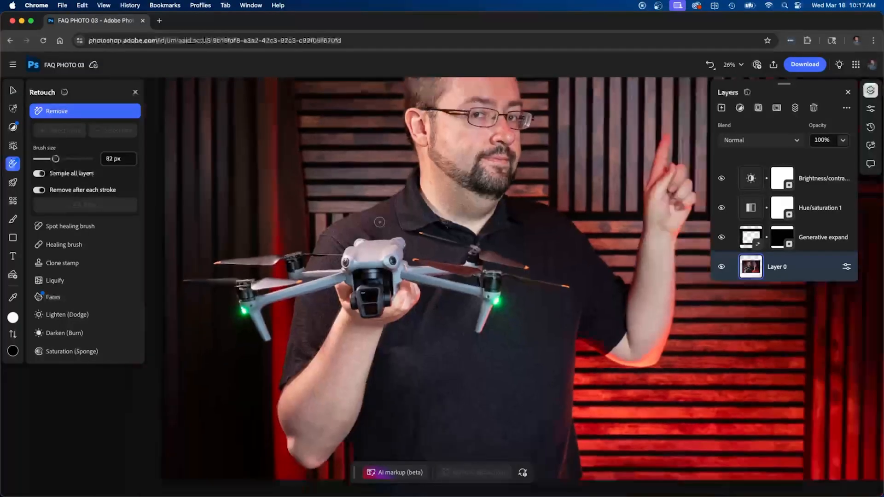
pyautogui.scroll(1, 381, 223)
pyautogui.hscroll(1, 381, 223)
pyautogui.scroll(1, 380, 223)
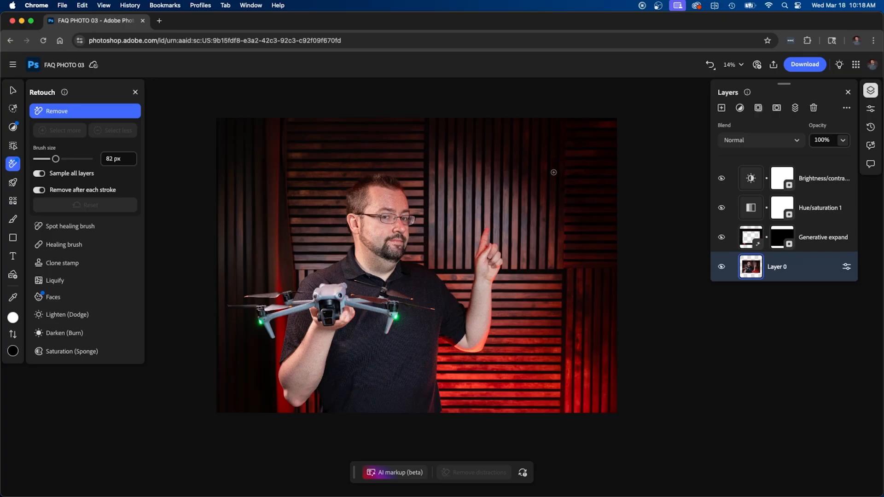
# Draw a rectangular selection over the upper-right wall beside the raised finger for a 'camera drone' fill
pyautogui.click(13, 109)
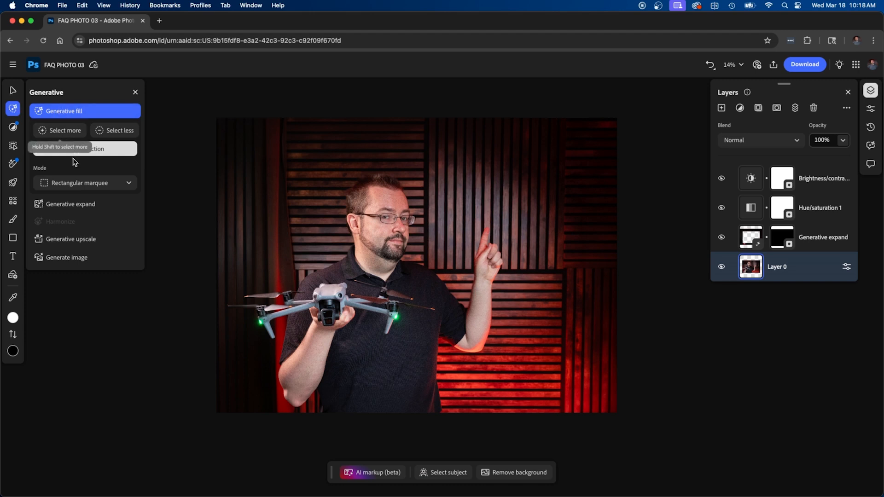
pyautogui.click(66, 185)
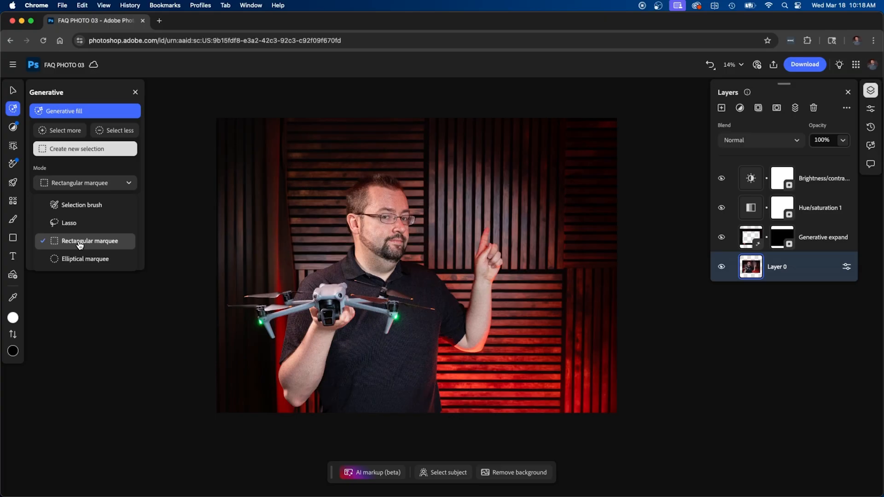
pyautogui.click(91, 246)
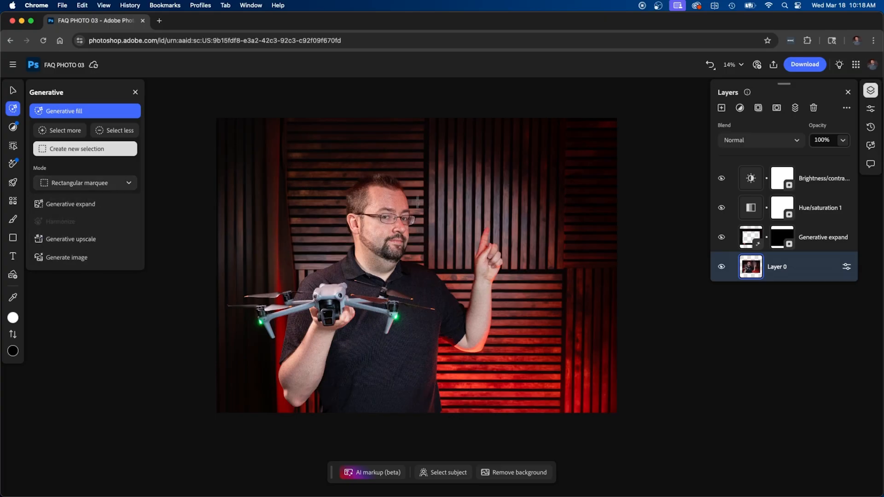
pyautogui.moveTo(445, 136); pyautogui.dragTo(577, 222)
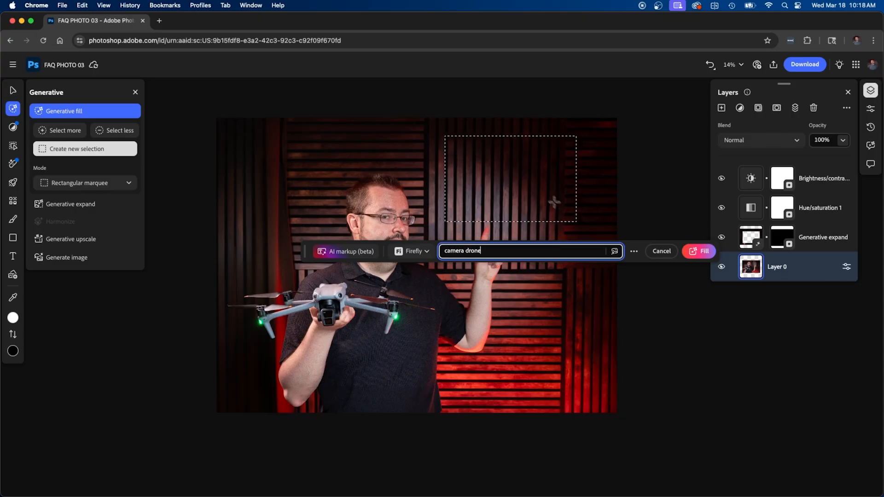
# Generate a camera drone in the selection using the Firefly Image 3 model
pyautogui.click(417, 253)
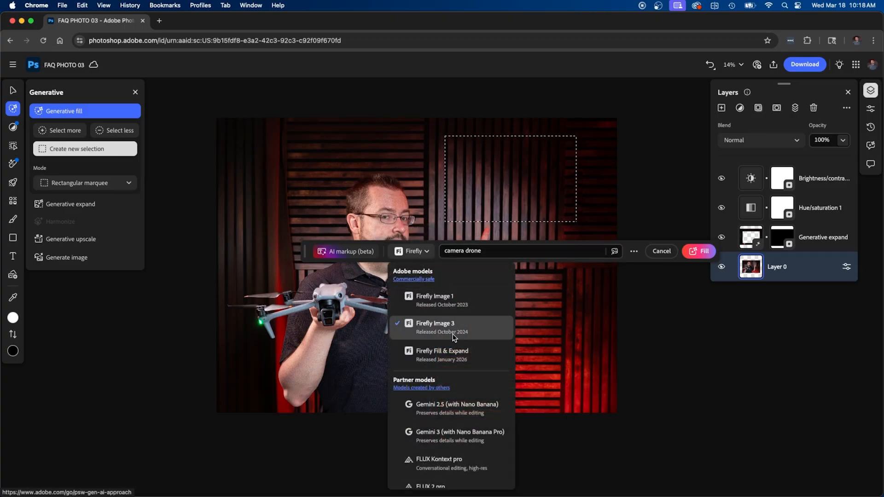
pyautogui.scroll(-1, 457, 413)
pyautogui.scroll(-2, 458, 413)
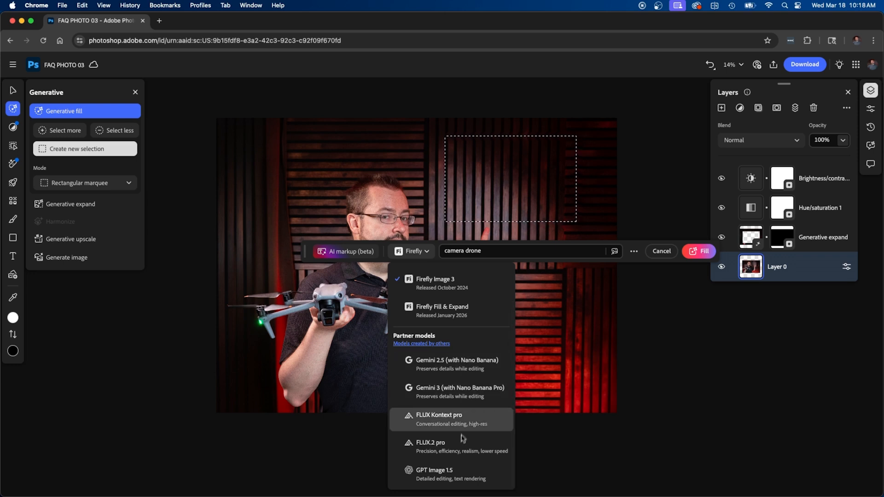
pyautogui.click(444, 287)
pyautogui.click(699, 251)
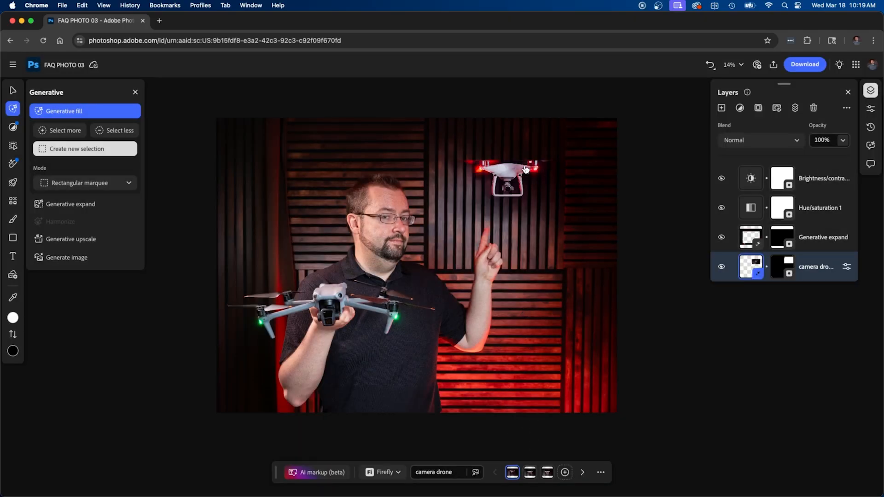
# Preview the third and second drone variations, then delete the camera drone layer
pyautogui.click(551, 475)
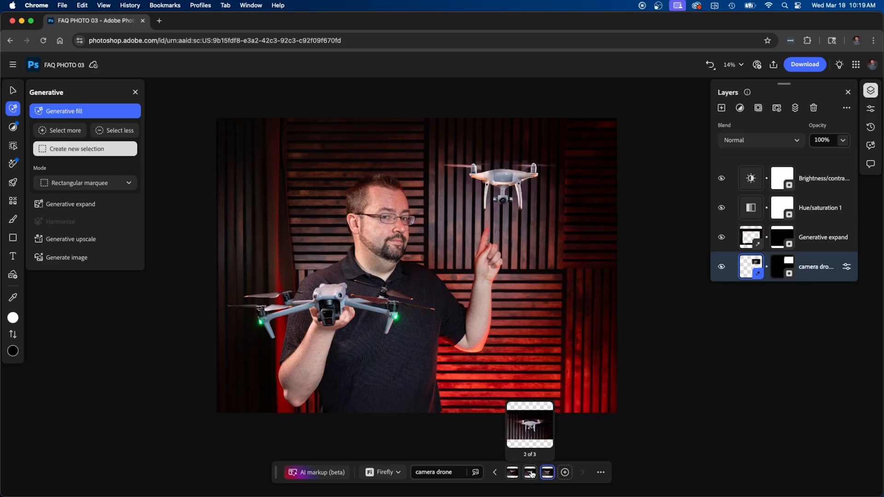
pyautogui.click(532, 474)
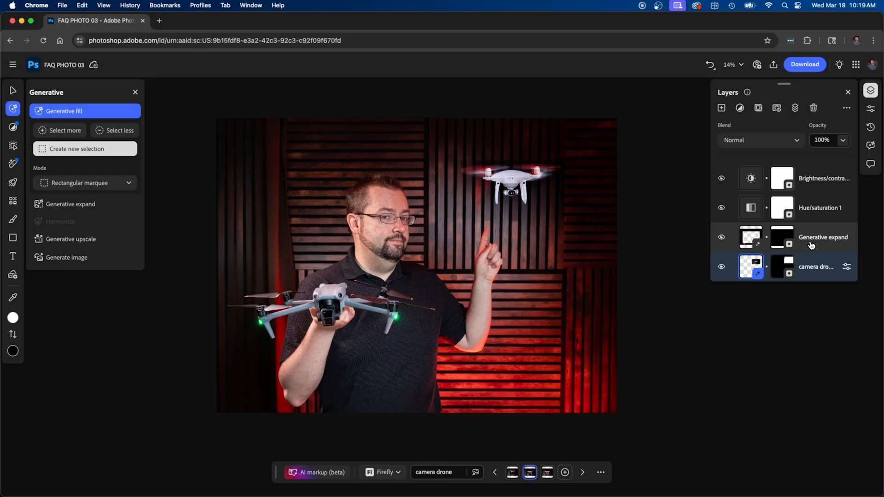
pyautogui.scroll(-1, 811, 245)
pyautogui.click(814, 215)
pyautogui.click(813, 227)
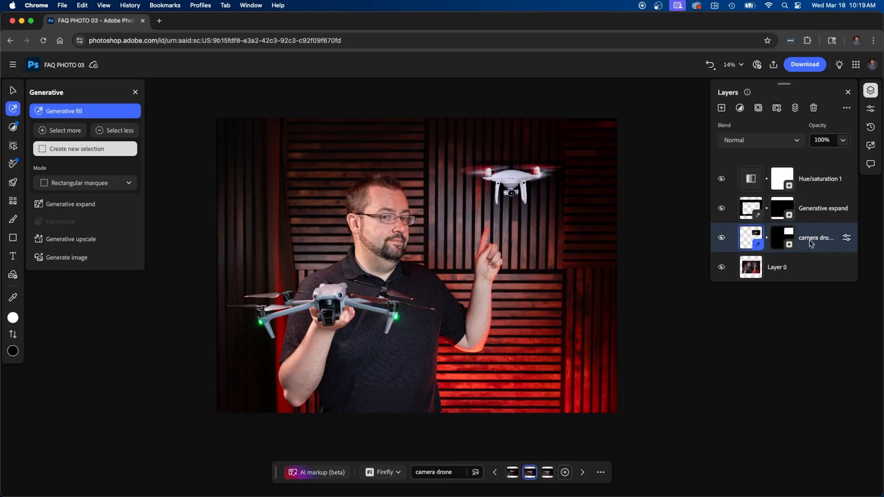
pyautogui.click(813, 108)
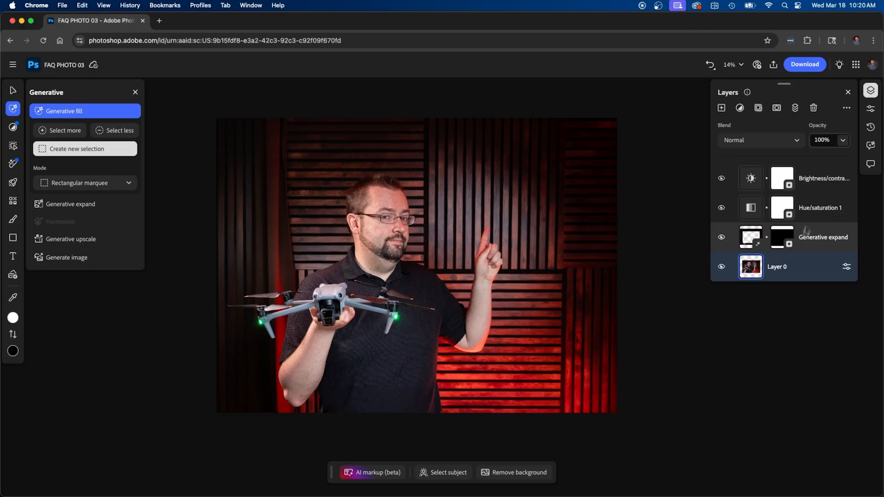
# Group all four layers into Group 1 and convert the group to a smart object
pyautogui.keyDown('shift'); pyautogui.click(815, 182); pyautogui.keyUp('shift')
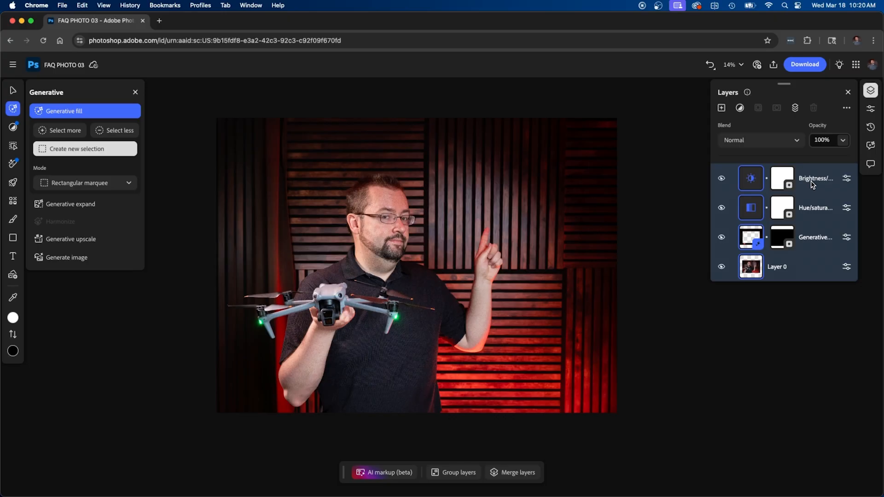
pyautogui.rightClick(813, 184)
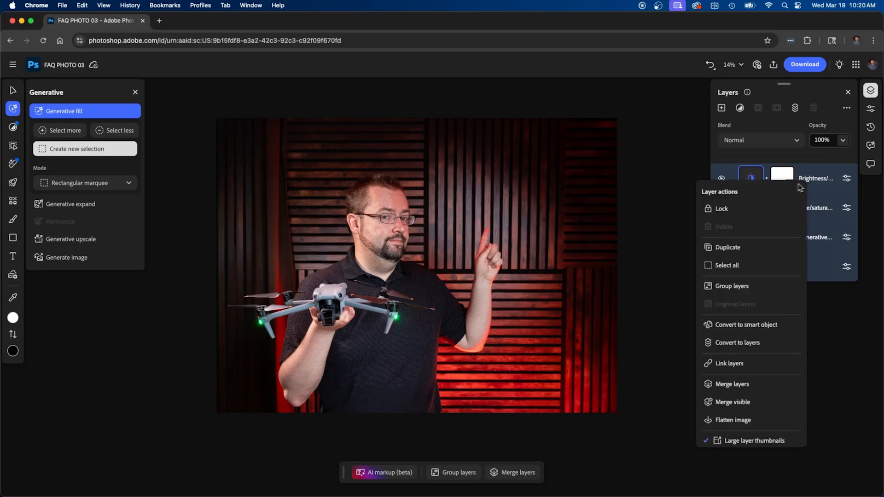
pyautogui.click(761, 291)
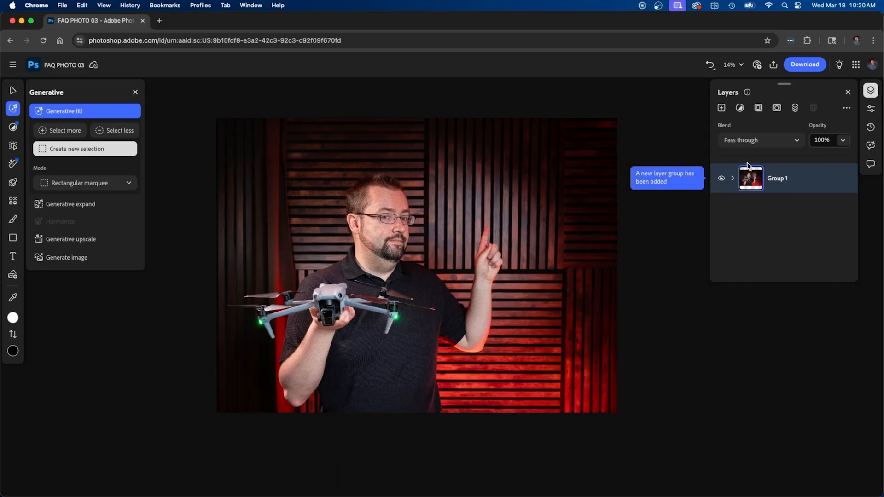
pyautogui.rightClick(781, 183)
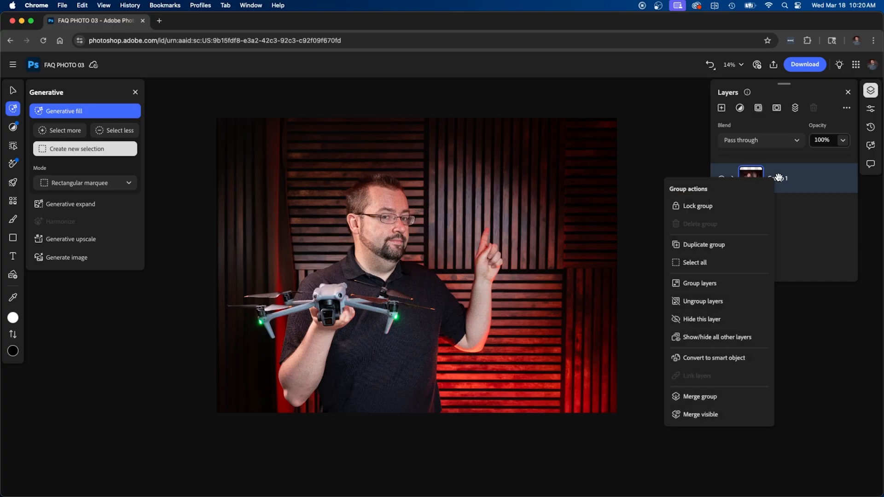
pyautogui.click(734, 358)
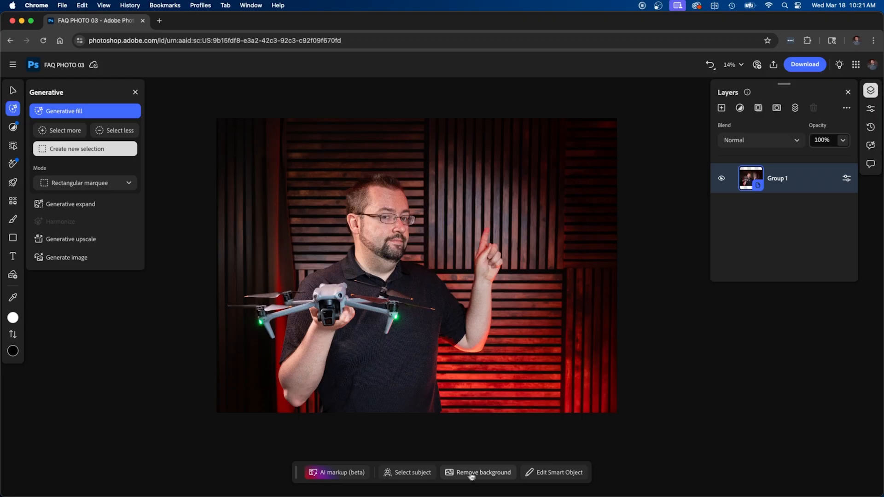
# Remove the background behind the man and drone, then bring up the download options
pyautogui.click(496, 473)
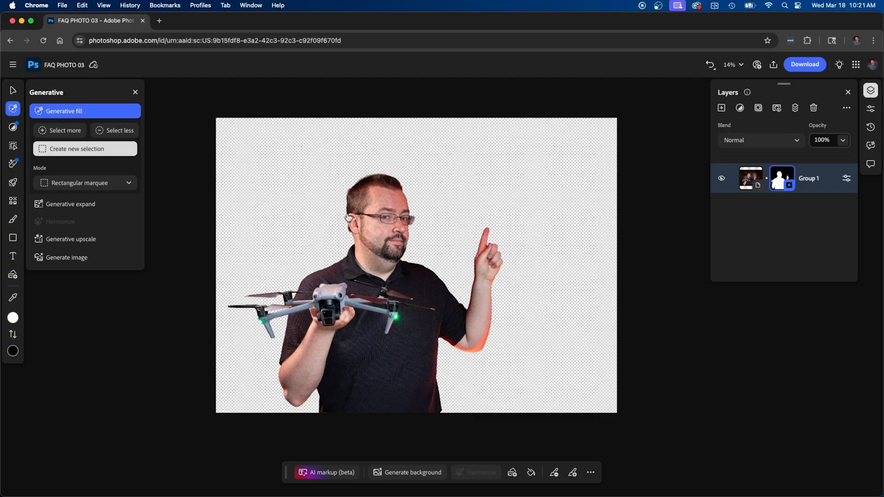
pyautogui.click(810, 66)
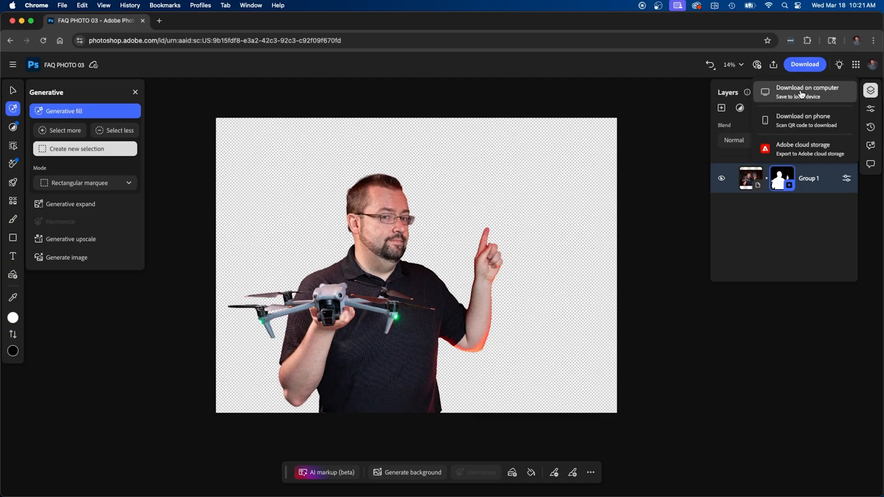
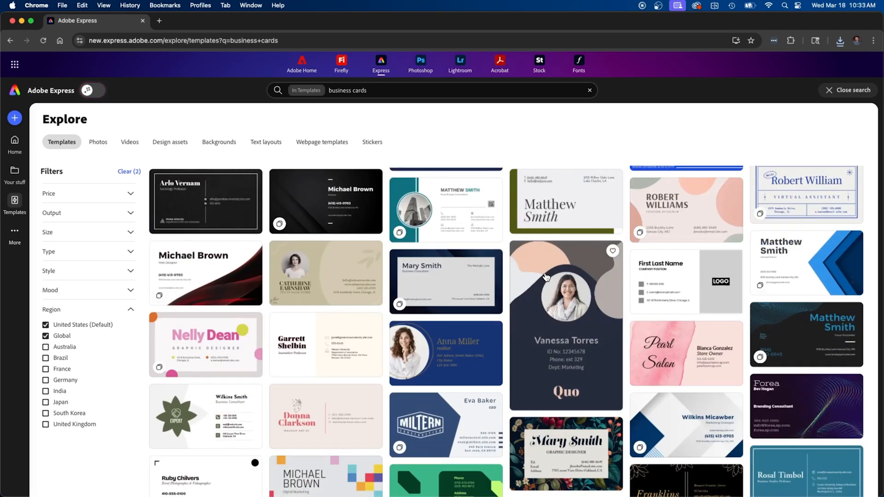
# Scroll the 5,863 business card template results back to the top
pyautogui.scroll(5, 547, 278)
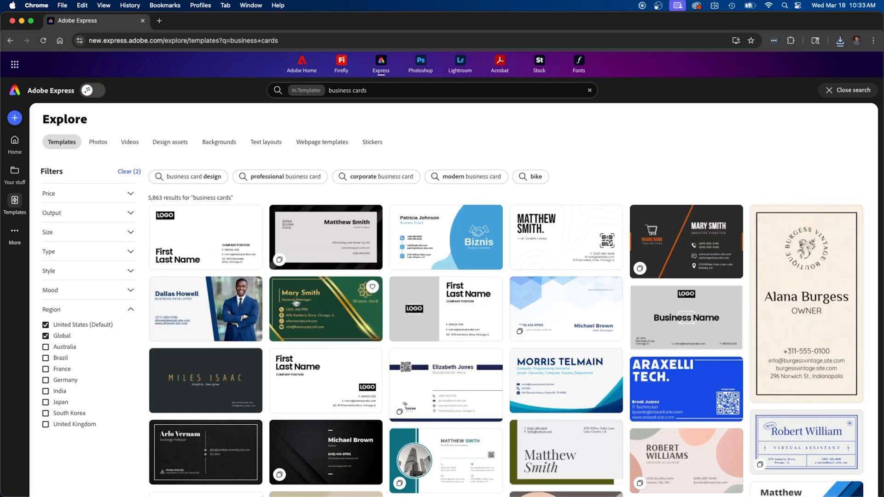
# Open the White and Blue Simple Professional Business Card template for customizing
pyautogui.click(219, 305)
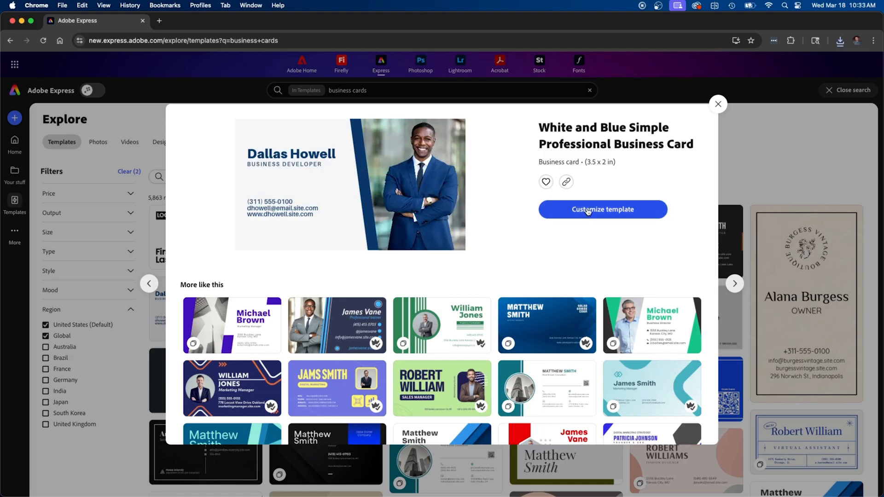
pyautogui.click(588, 209)
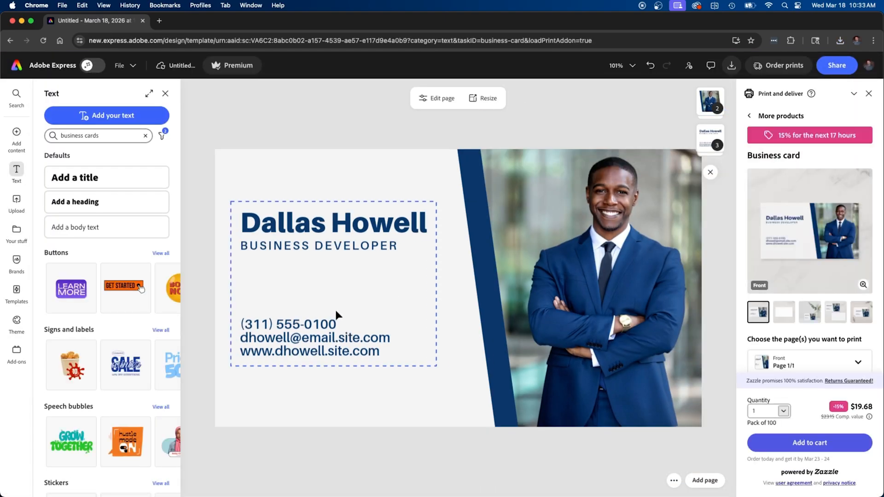
# Replace the card's portrait with the uploaded hard-hat drone pilot photo
pyautogui.click(565, 281)
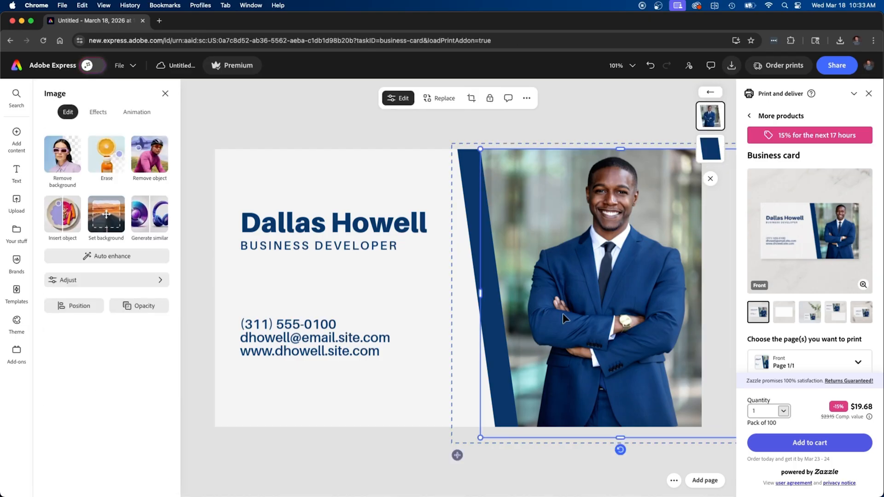
pyautogui.click(439, 98)
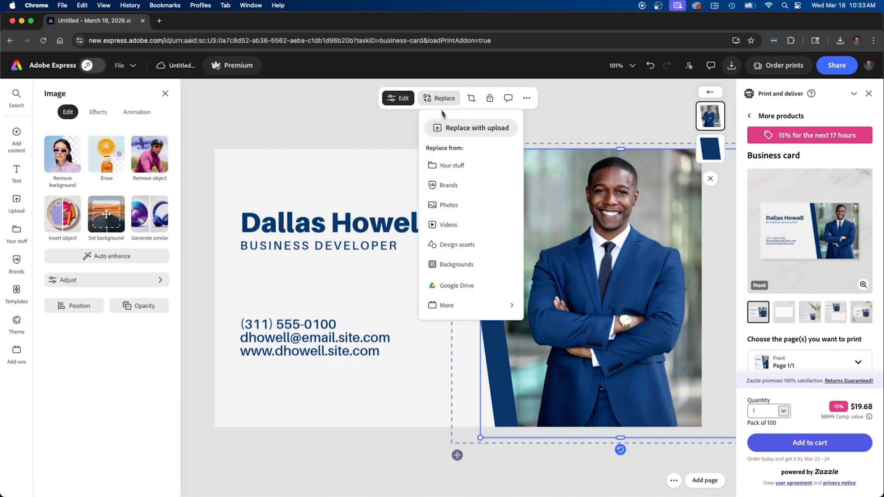
pyautogui.click(468, 130)
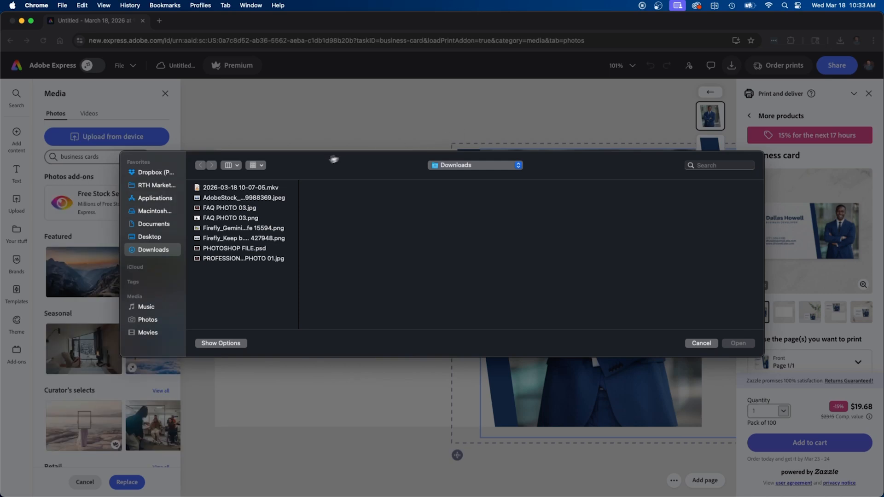
pyautogui.press('space')
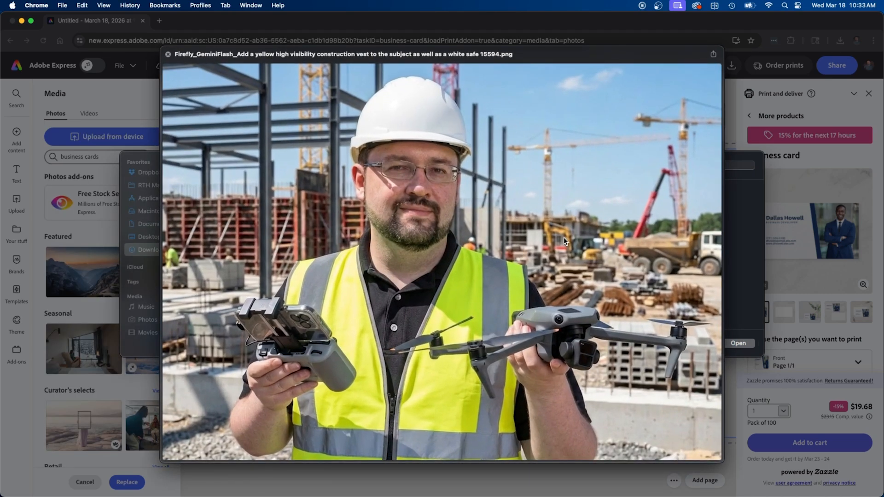
pyautogui.press('space')
pyautogui.press('Return')
# Retype the card holder's name and change the job title to DRONE PILOT
pyautogui.doubleClick(340, 226)
pyautogui.tripleClick(291, 249)
pyautogui.write('DRONE PILOT')
pyautogui.press('Escape')
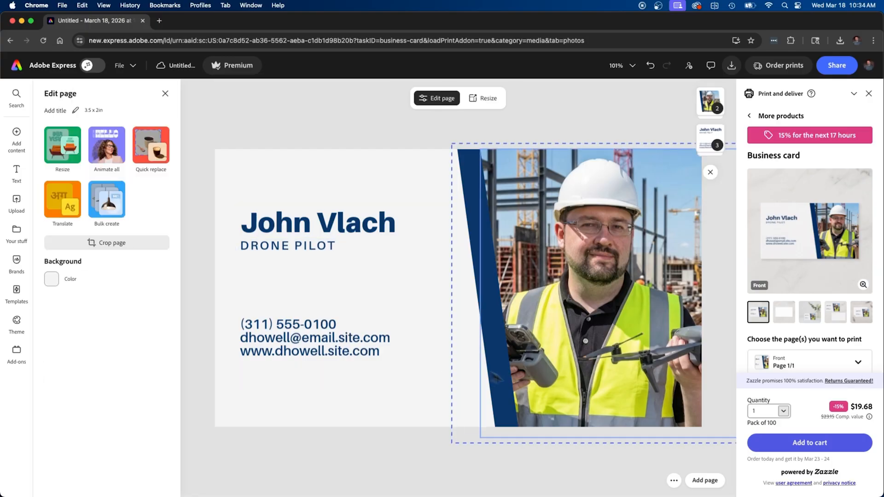
pyautogui.click(629, 281)
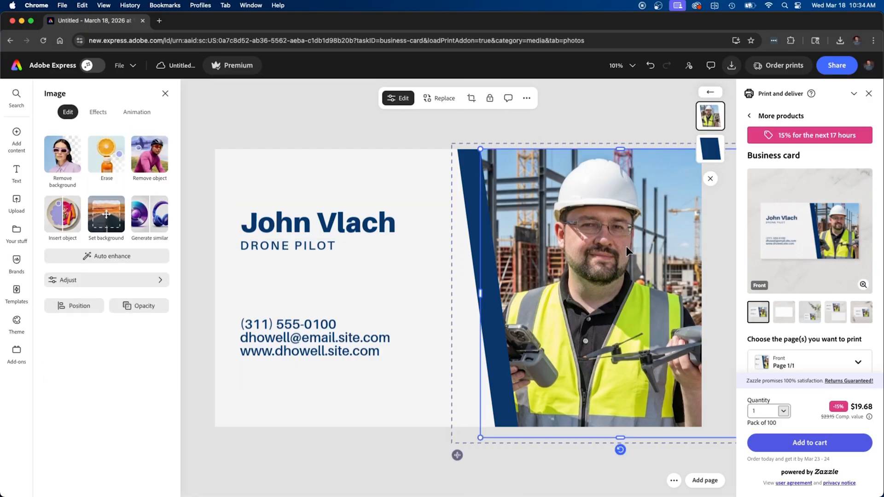
pyautogui.click(601, 120)
pyautogui.click(609, 184)
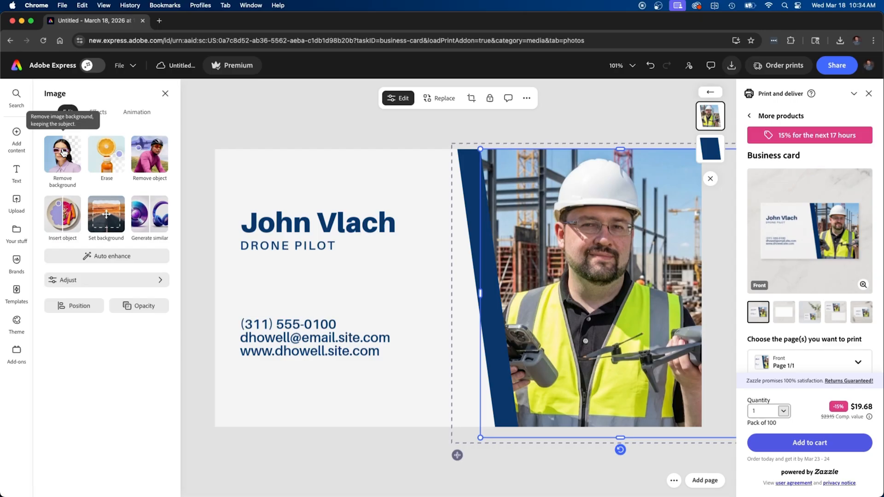
# Remove the pilot photo's construction-site background and trim the image's left edge
pyautogui.click(59, 159)
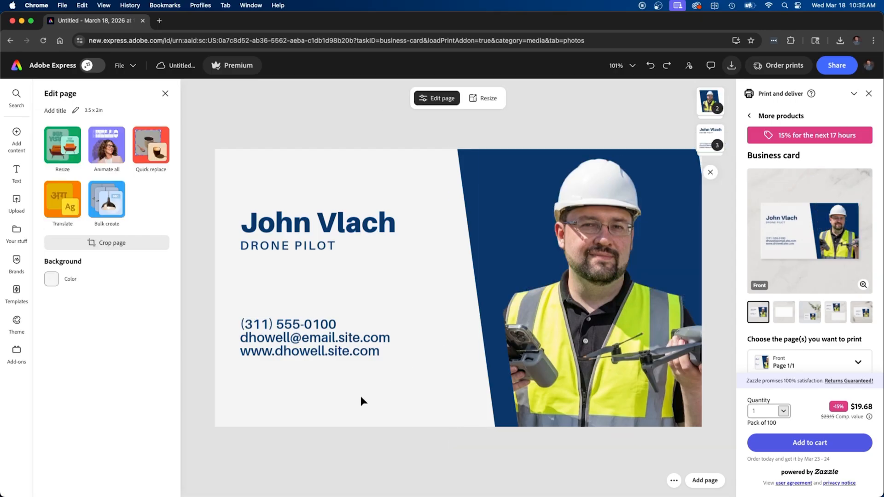
pyautogui.click(617, 302)
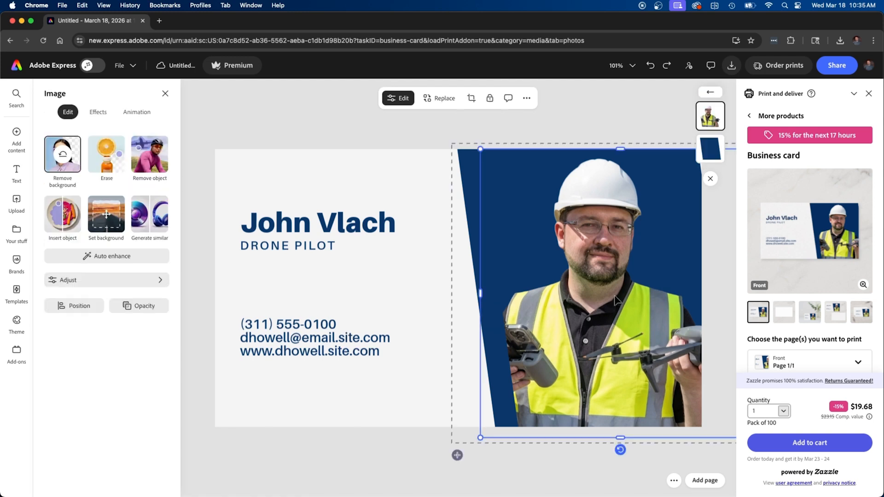
pyautogui.moveTo(480, 293); pyautogui.dragTo(456, 302)
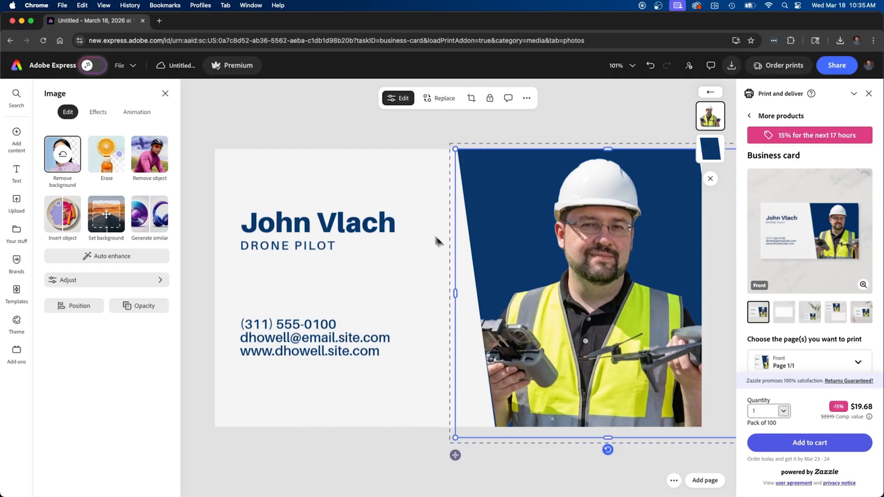
pyautogui.click(411, 142)
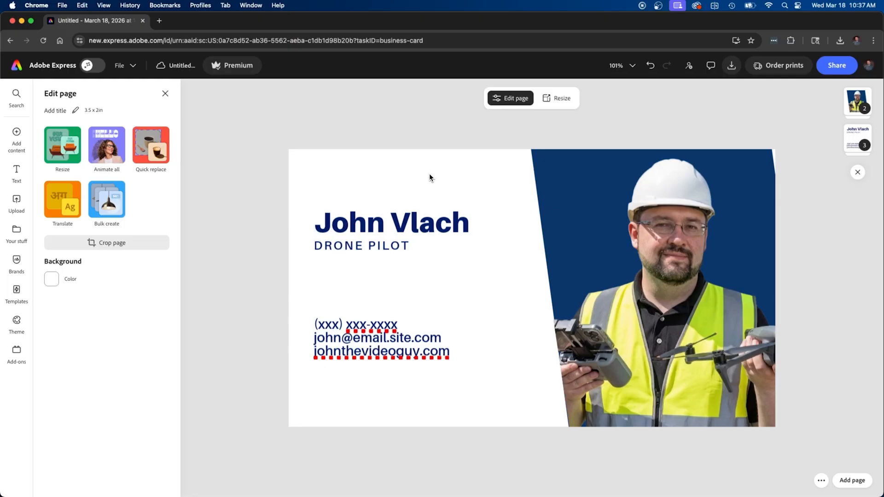
# Look through the card's Order prints and Download file format options
pyautogui.click(779, 68)
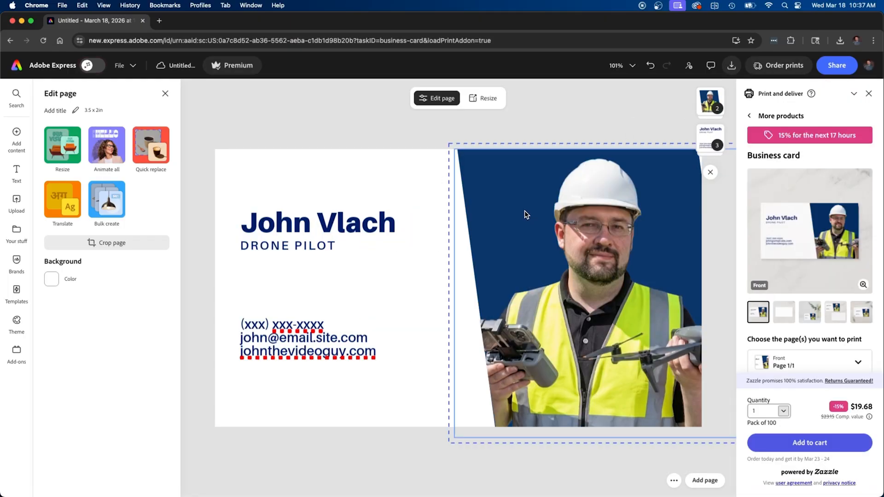
pyautogui.click(733, 67)
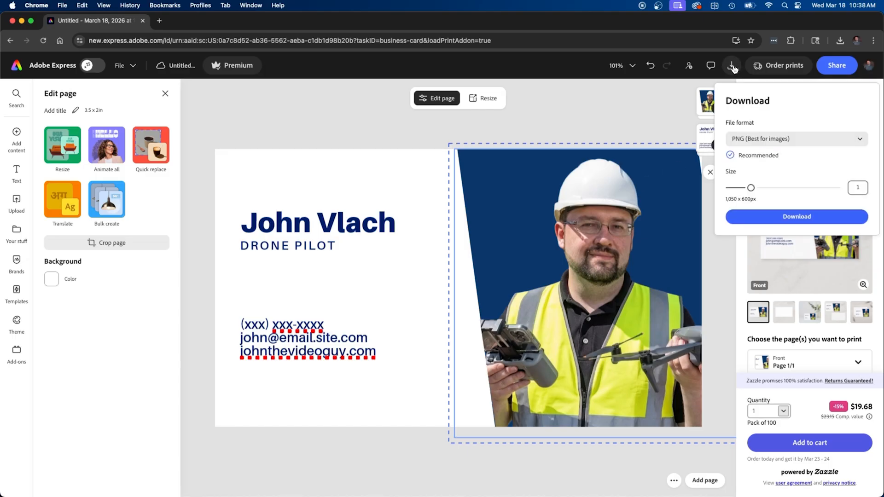
pyautogui.click(783, 139)
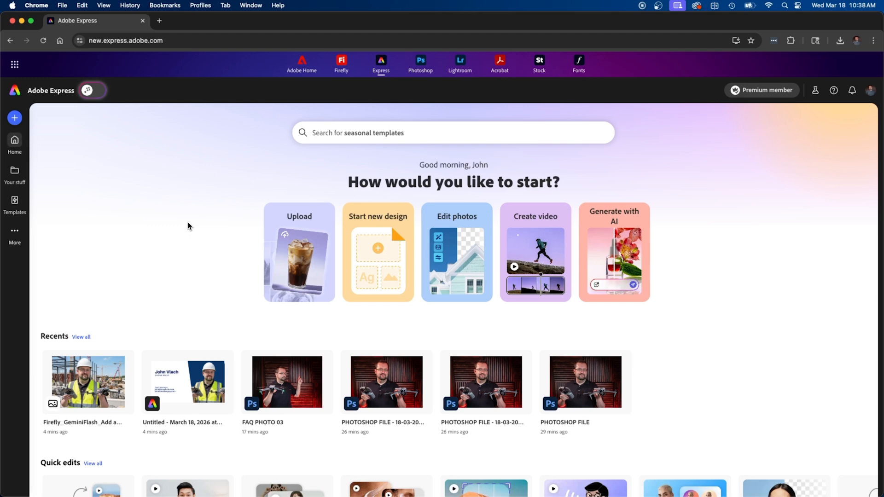
# Search templates for 'Q&A' and open the yellow Q&A Instagram story for editing
pyautogui.click(15, 201)
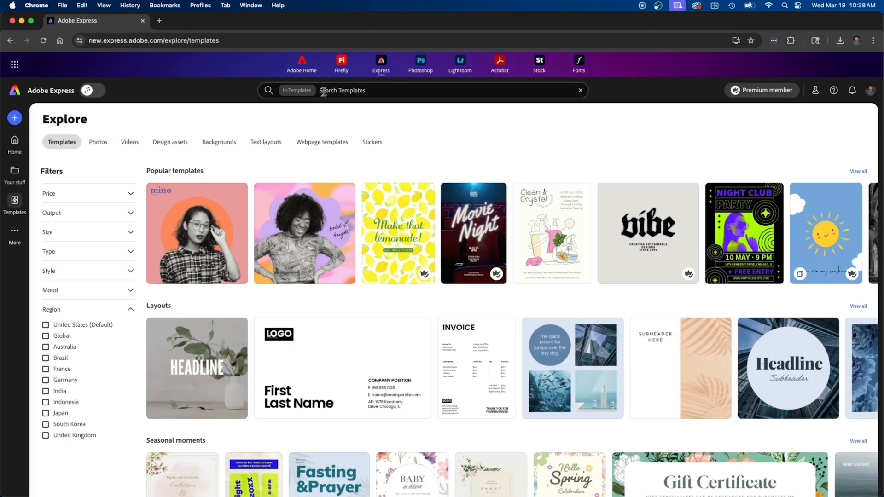
pyautogui.click(332, 90)
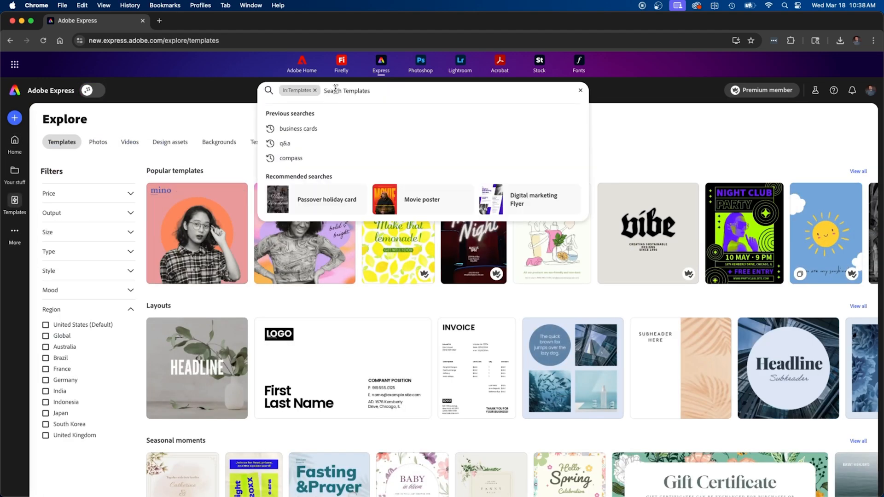
pyautogui.write('Q&A')
pyautogui.press('Return')
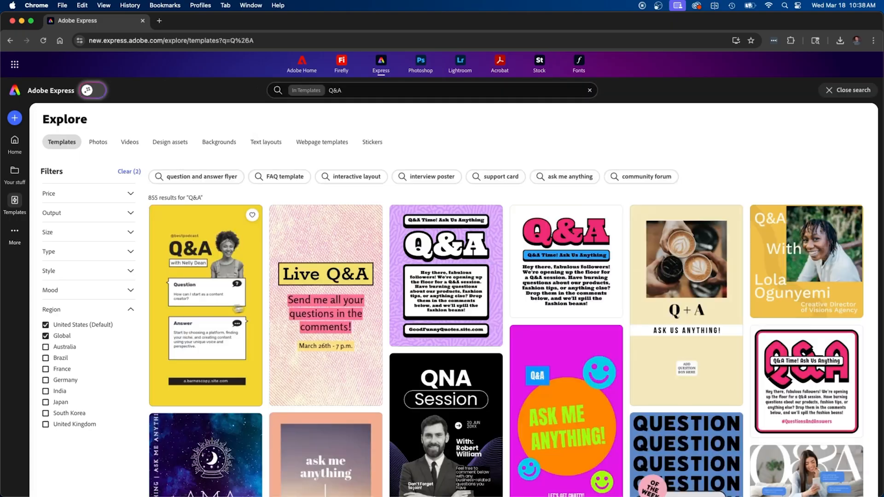
pyautogui.click(199, 294)
pyautogui.click(601, 209)
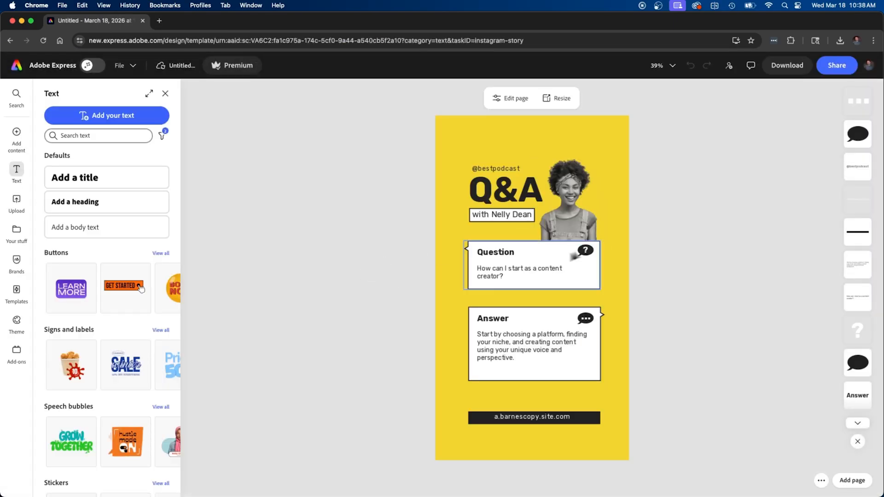
pyautogui.click(573, 222)
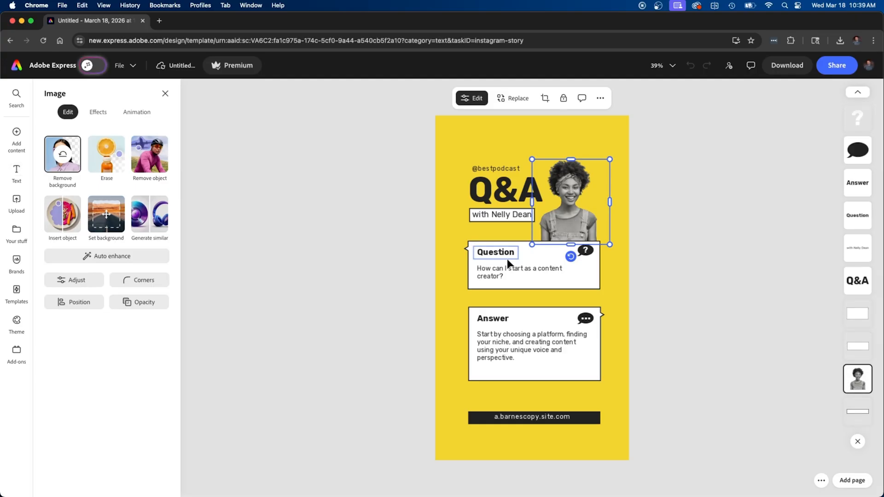
# Replace the host portrait with FAQ PHOTO 03.png and widen its frame
pyautogui.click(513, 98)
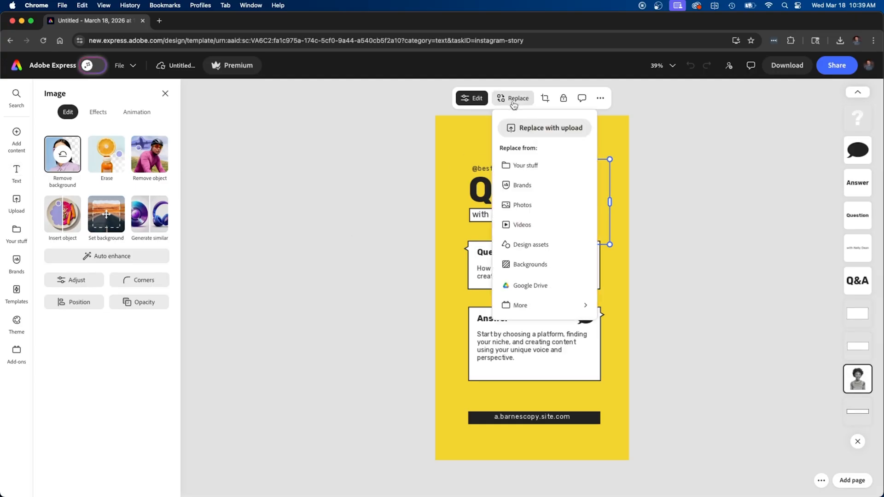
pyautogui.click(525, 126)
pyautogui.click(244, 218)
pyautogui.press('space')
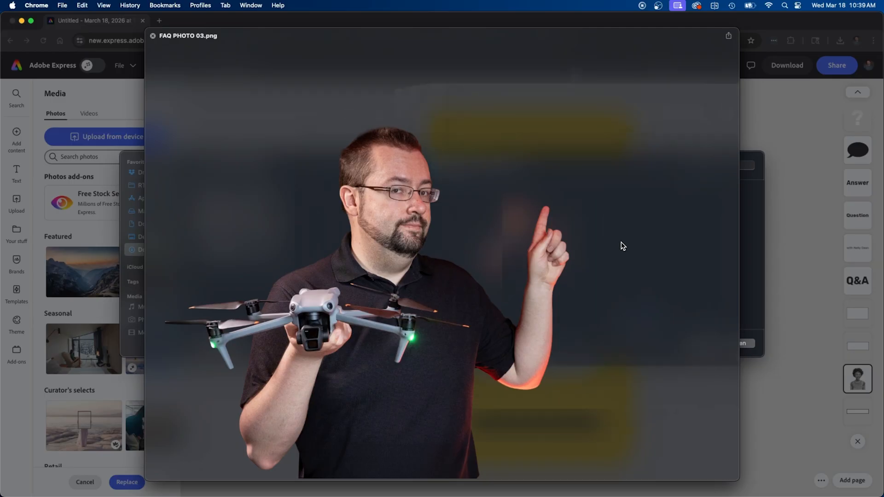
pyautogui.press('space')
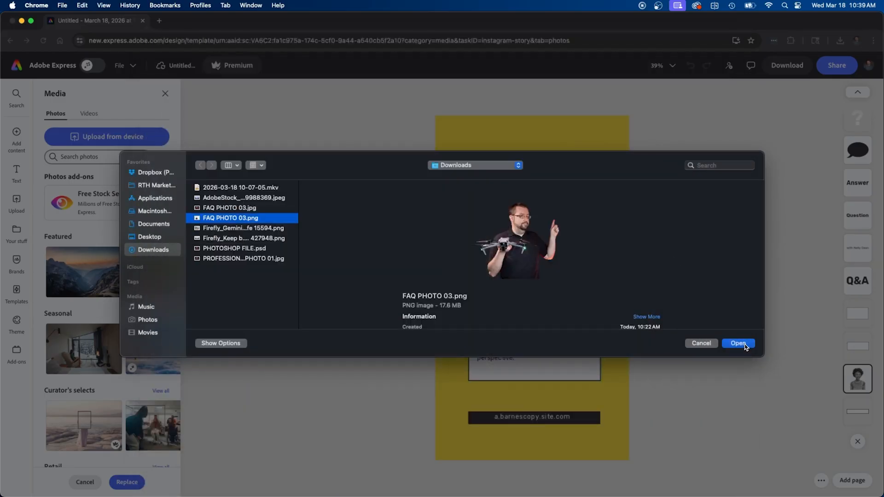
pyautogui.click(746, 343)
pyautogui.moveTo(533, 202); pyautogui.dragTo(584, 188)
pyautogui.click(332, 217)
pyautogui.moveTo(514, 169); pyautogui.dragTo(567, 149)
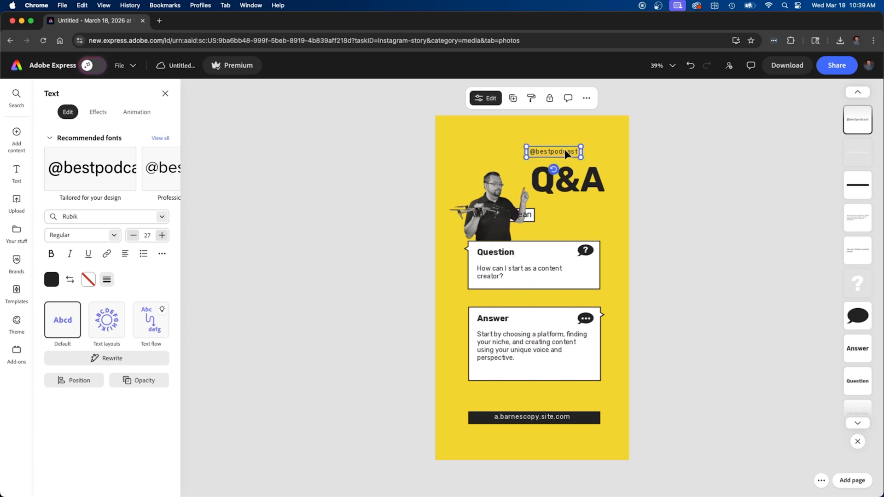
pyautogui.press('Delete')
# Move the host name line into the white box under Q&A and place the pilot photo beside it
pyautogui.click(533, 215)
pyautogui.moveTo(532, 218); pyautogui.dragTo(586, 234)
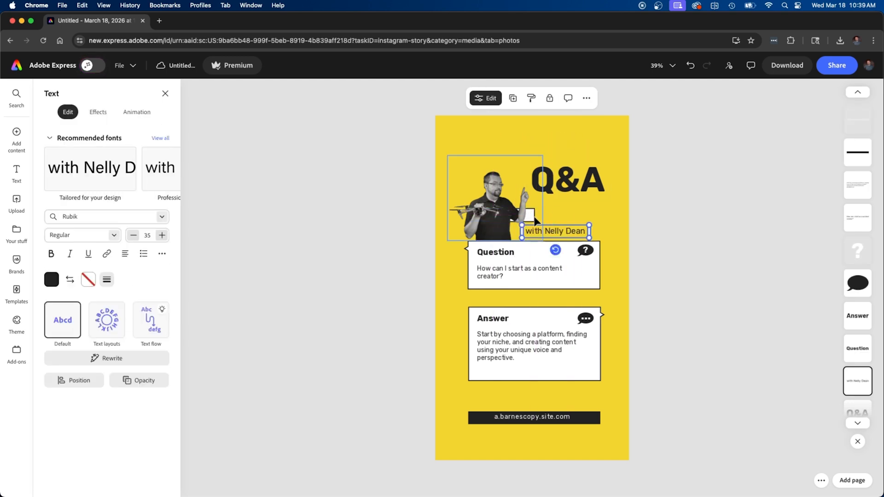
pyautogui.moveTo(530, 218); pyautogui.dragTo(597, 210)
pyautogui.moveTo(483, 198); pyautogui.dragTo(505, 197)
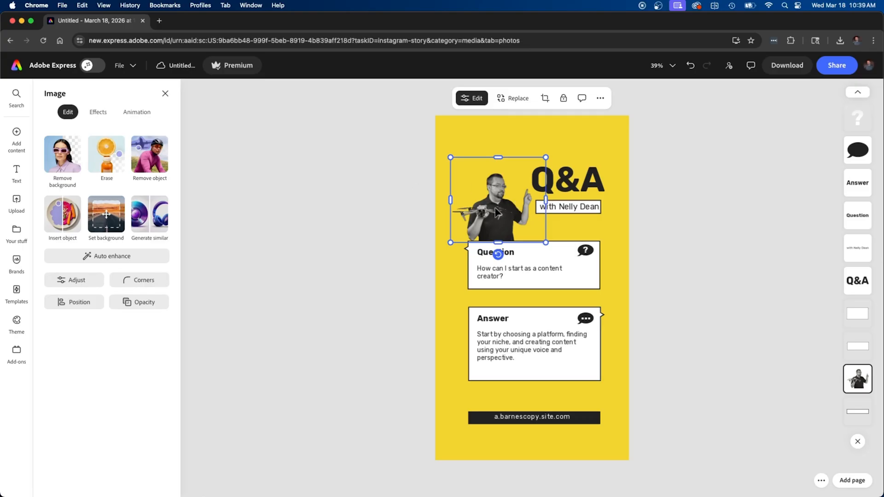
pyautogui.click(96, 112)
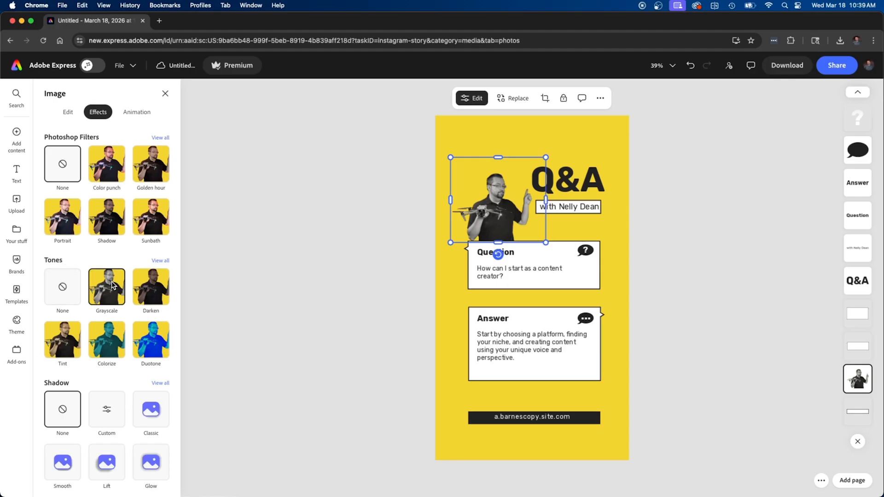
# Switch the pilot photo's tone to None and back to Grayscale, browsing all tone presets
pyautogui.click(67, 295)
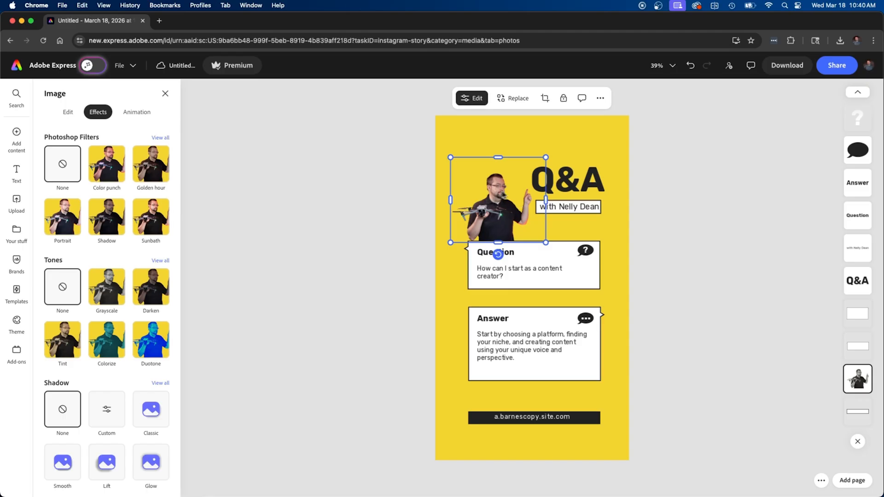
pyautogui.click(111, 294)
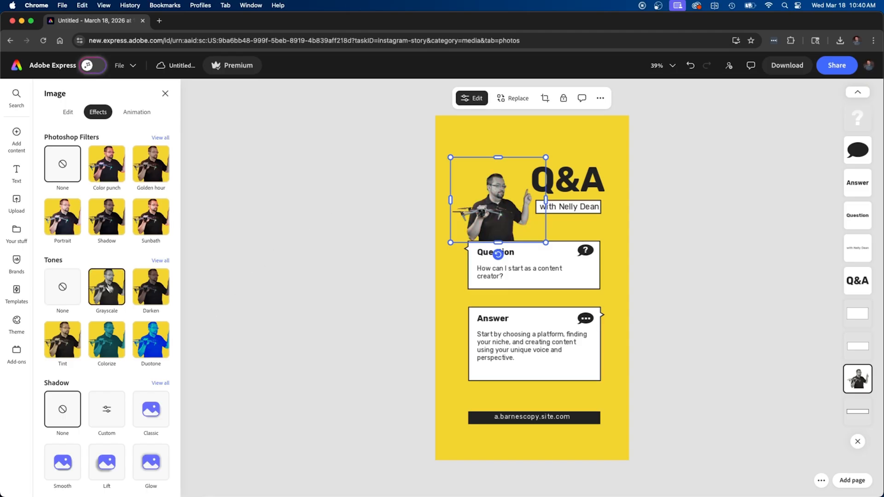
pyautogui.click(161, 261)
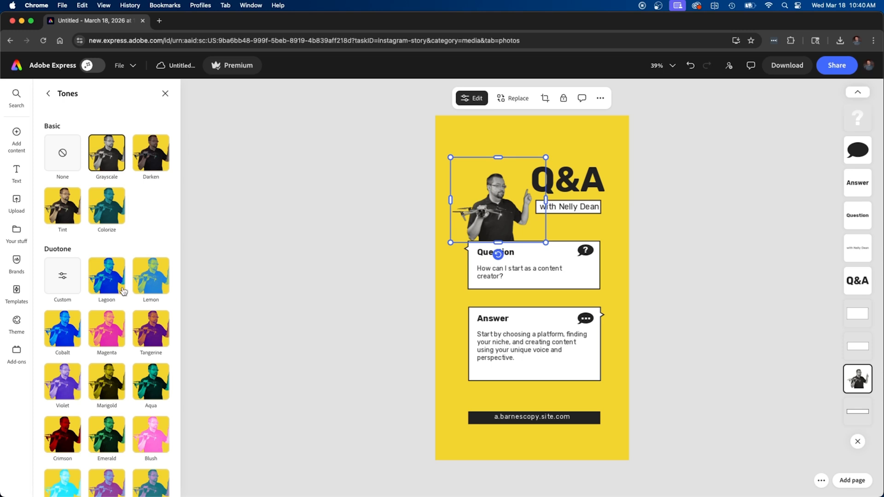
pyautogui.scroll(-3, 124, 292)
pyautogui.scroll(-1, 123, 292)
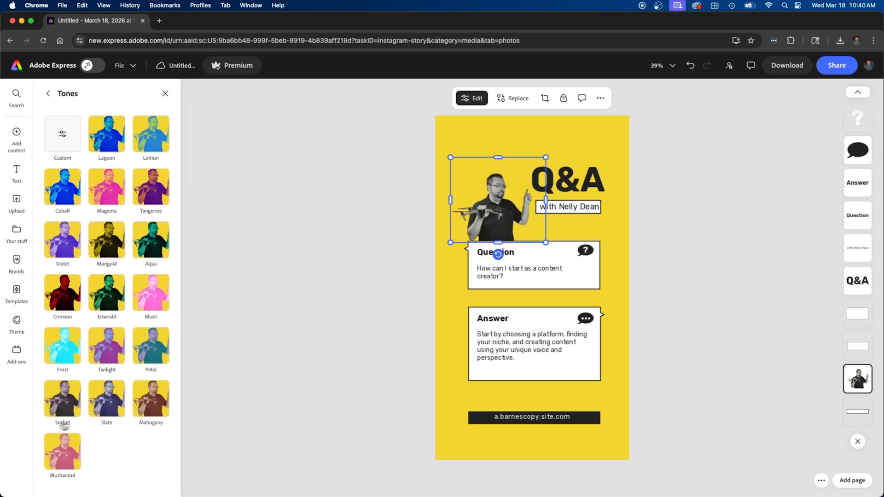
pyautogui.scroll(5, 117, 306)
pyautogui.click(48, 94)
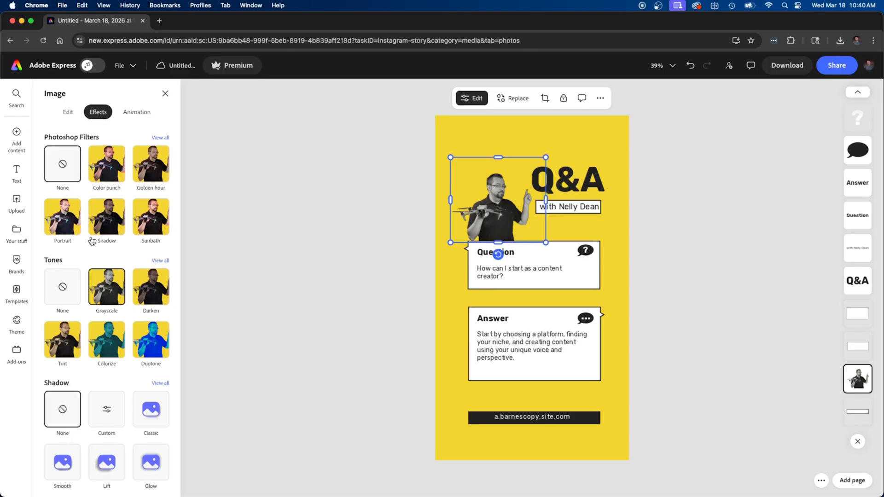
pyautogui.click(291, 241)
pyautogui.click(600, 189)
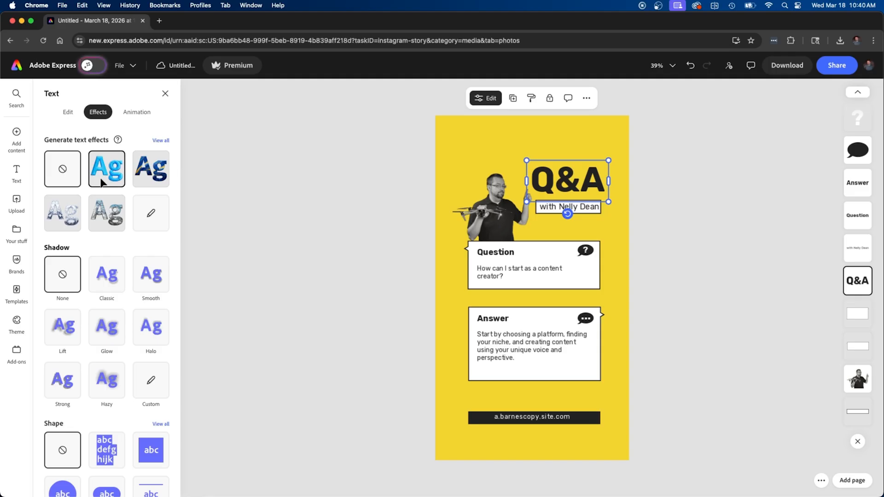
# Generate a custom 'white and silver shiny' text effect and apply a silver variant to Q&A
pyautogui.click(161, 141)
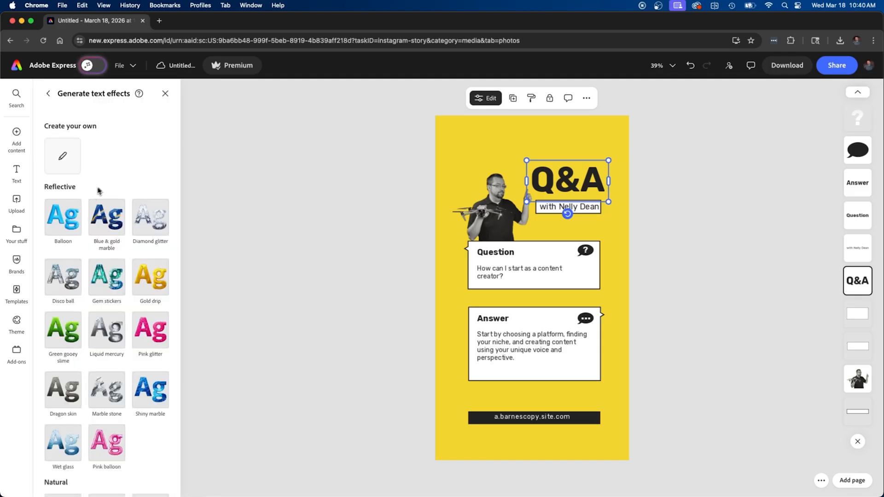
pyautogui.click(63, 158)
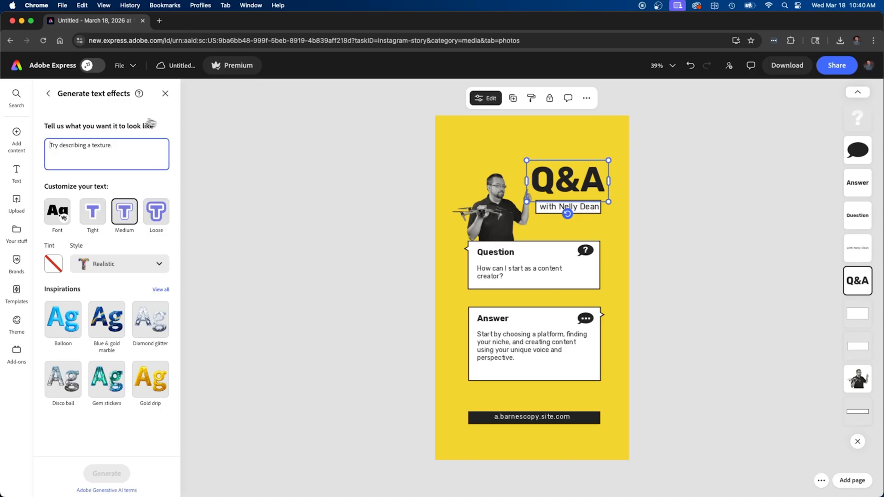
pyautogui.write('white and silver shiny')
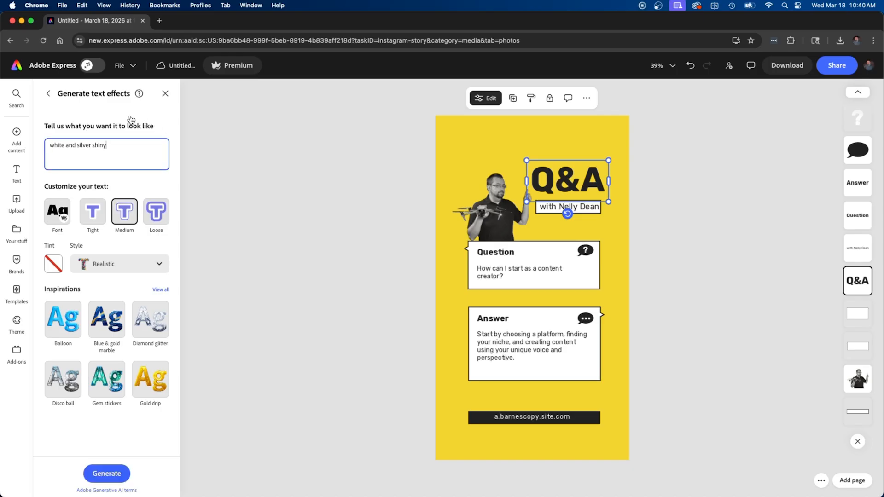
pyautogui.click(106, 475)
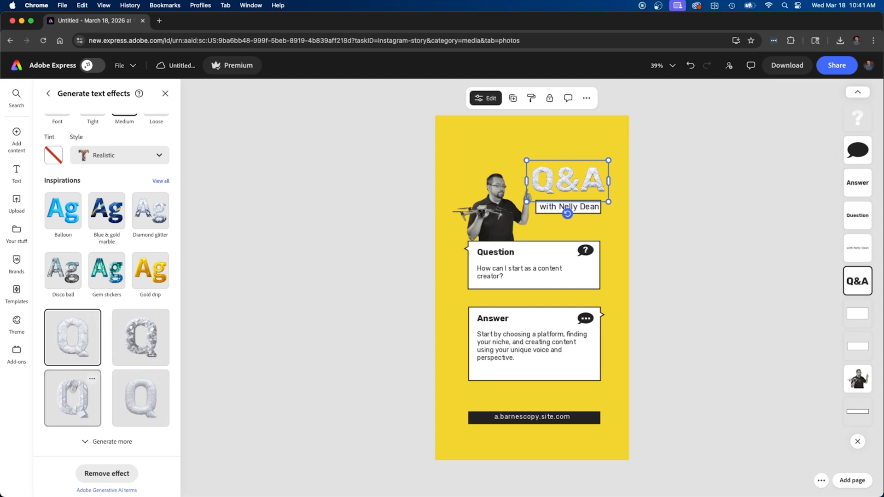
pyautogui.click(75, 372)
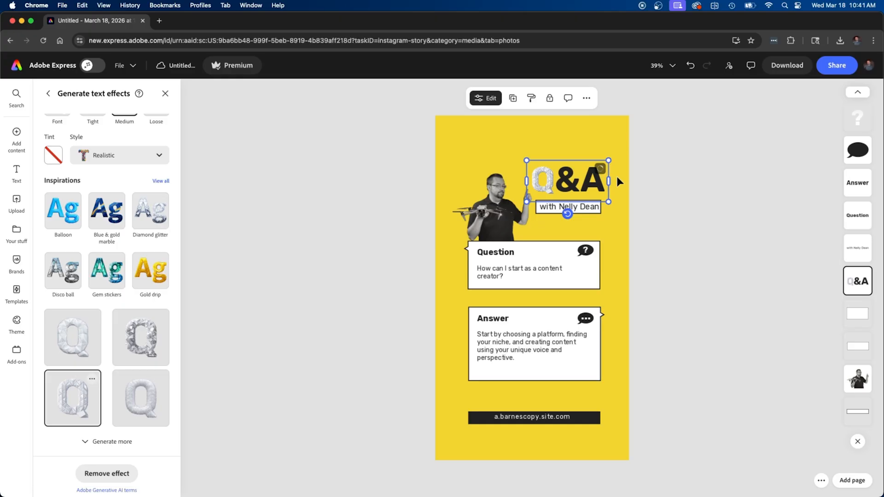
pyautogui.scroll(5, 617, 176)
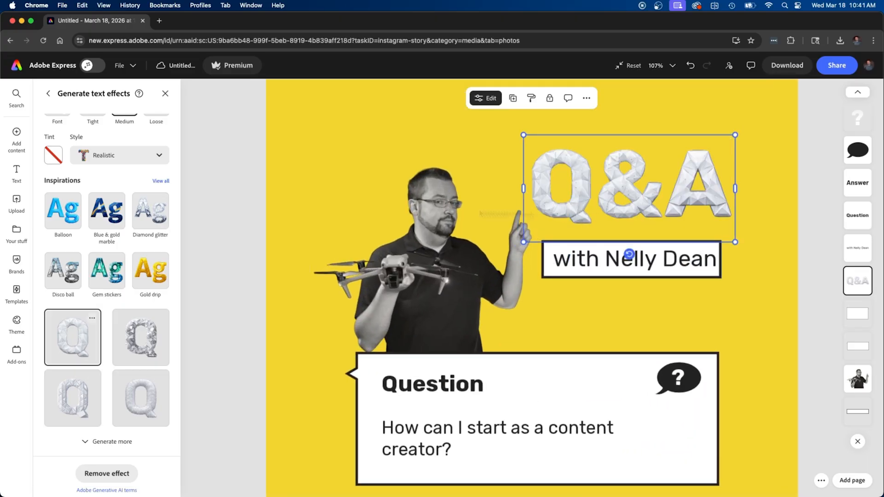
pyautogui.click(113, 441)
pyautogui.scroll(-3, 115, 441)
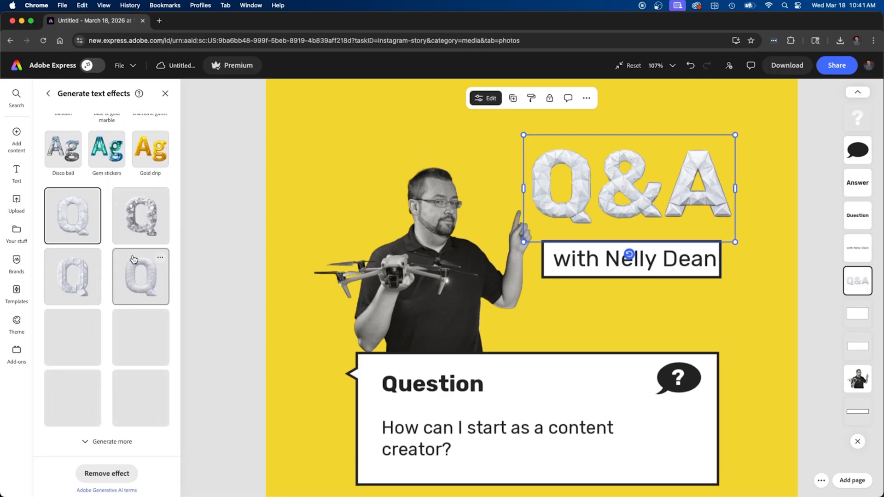
# Replace the name in the host line with 'John'
pyautogui.doubleClick(668, 259)
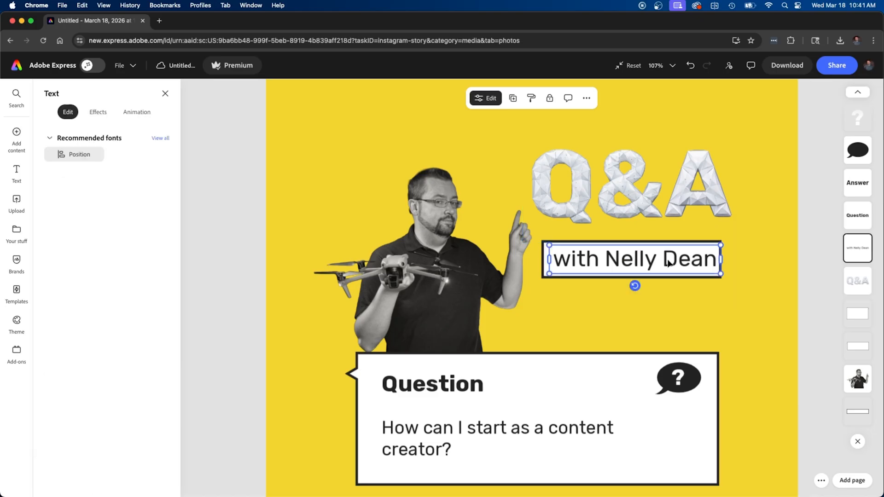
pyautogui.click(661, 258)
pyautogui.moveTo(615, 257); pyautogui.dragTo(716, 259)
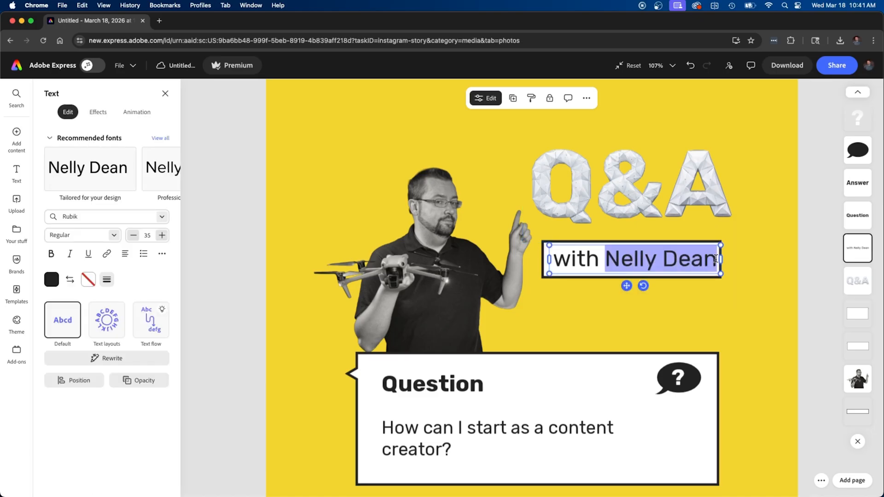
pyautogui.write('John')
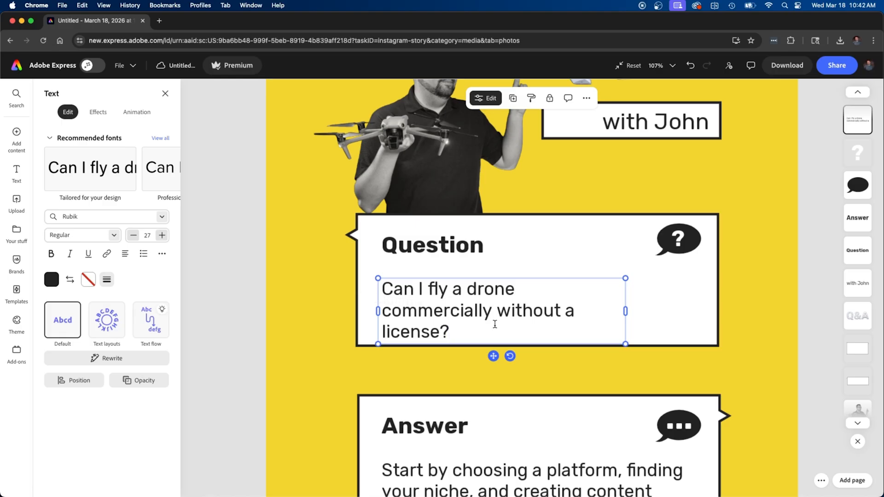
# Check the question box width, then select the whole answer paragraph for replacement
pyautogui.moveTo(626, 313); pyautogui.dragTo(677, 300)
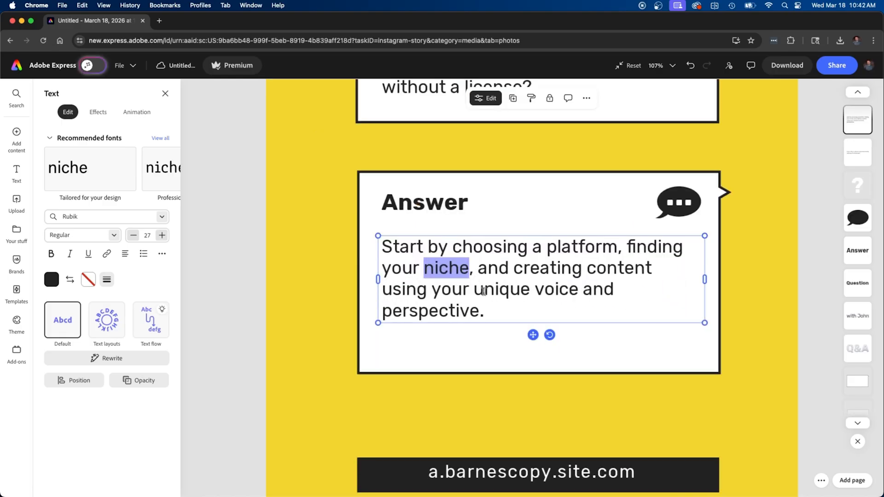
pyautogui.click(491, 309)
pyautogui.moveTo(492, 309); pyautogui.dragTo(319, 230)
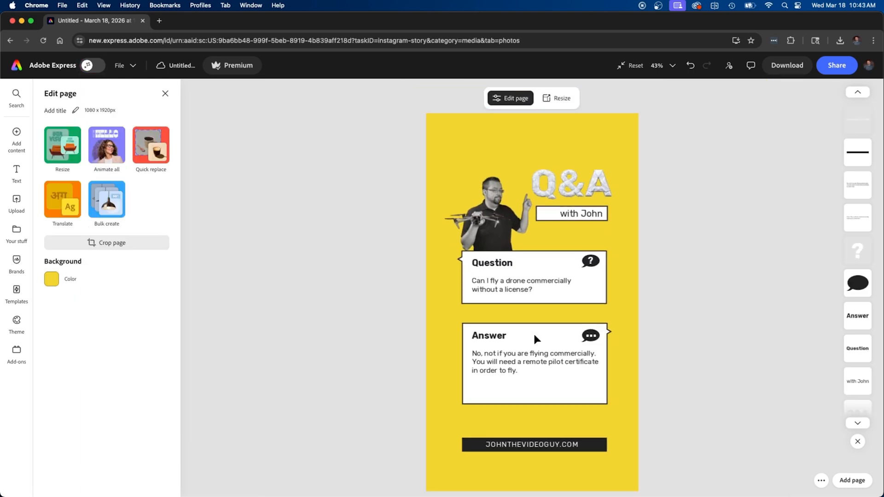
# Shorten the Answer box and move the Answer card up under the question
pyautogui.click(544, 395)
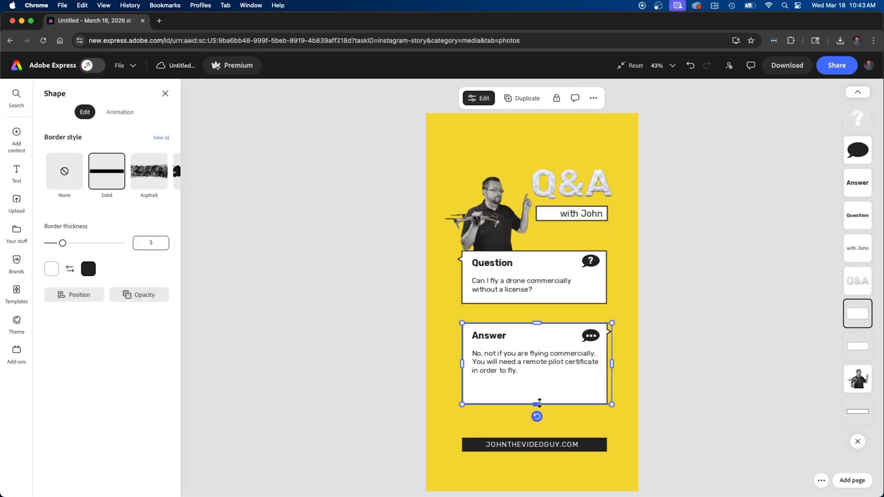
pyautogui.moveTo(537, 404); pyautogui.dragTo(539, 389)
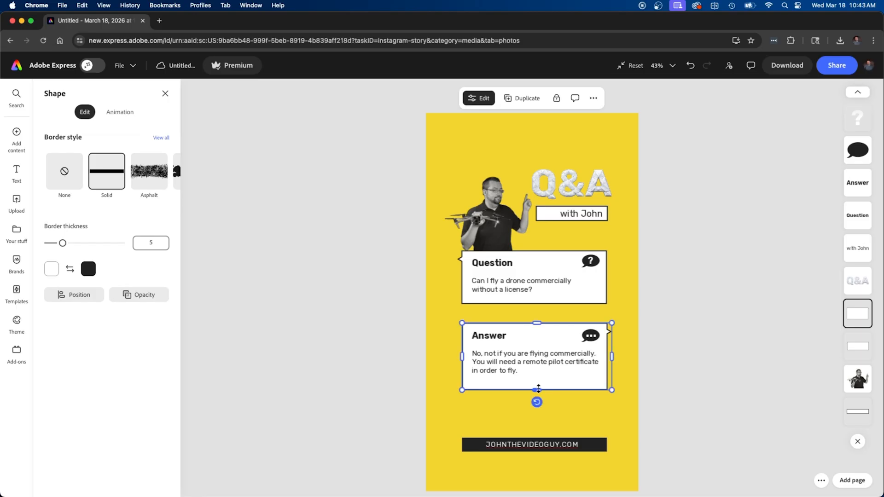
pyautogui.moveTo(610, 400); pyautogui.dragTo(433, 308)
pyautogui.moveTo(527, 336); pyautogui.dragTo(526, 318)
# Shift the heading, photo and both Q&A cards higher on the page
pyautogui.moveTo(621, 388); pyautogui.dragTo(440, 186)
pyautogui.moveTo(495, 217); pyautogui.dragTo(496, 179)
pyautogui.click(565, 155)
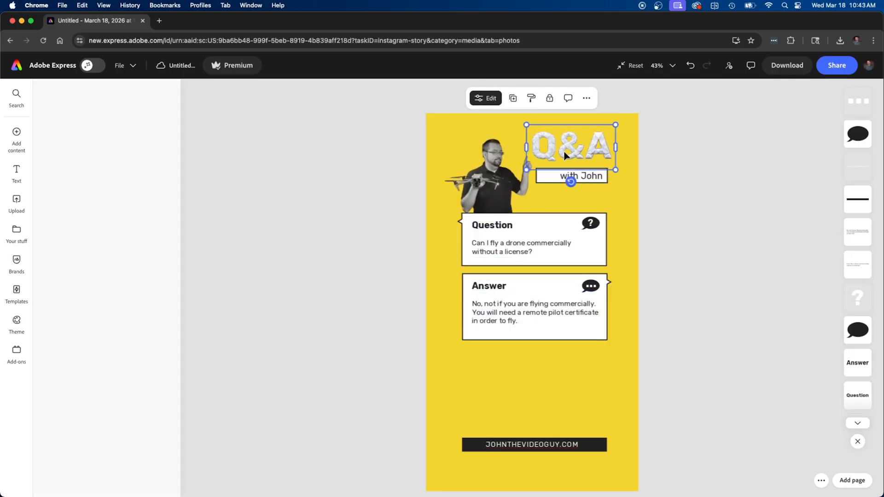
# Apply another silver Q tile from the generated text effects to the Q&A heading
pyautogui.scroll(-1, 120, 372)
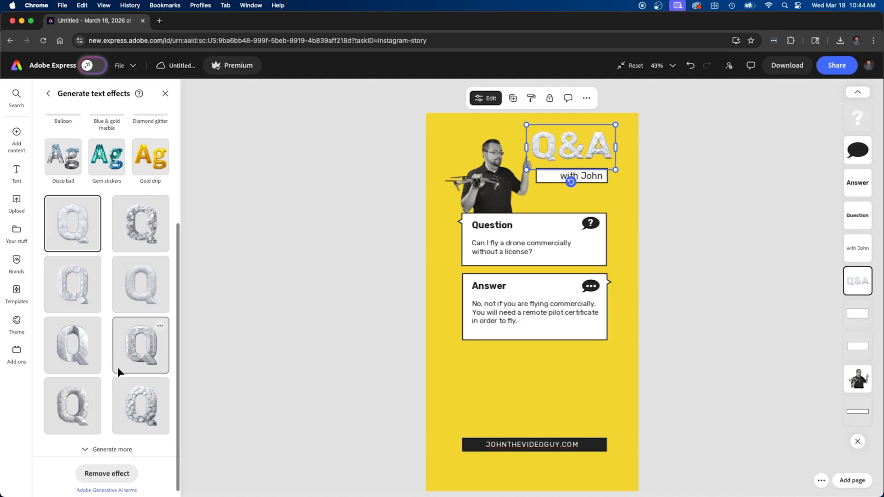
pyautogui.click(73, 346)
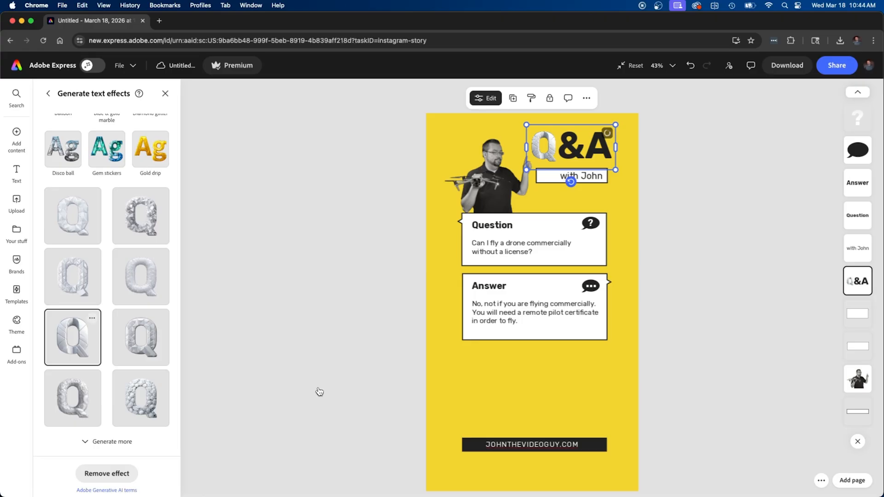
pyautogui.moveTo(17, 138)
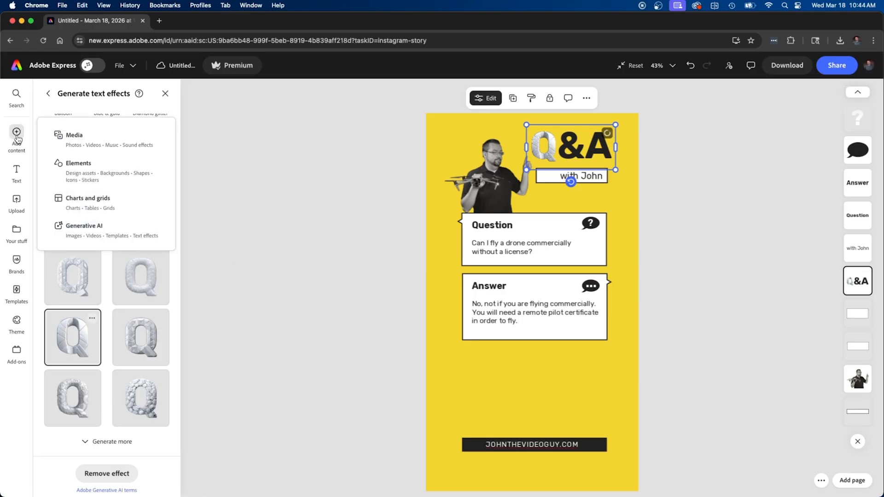
# Upload the Firefly drone-over-mountains PNG from the computer and insert it into the design
pyautogui.click(94, 143)
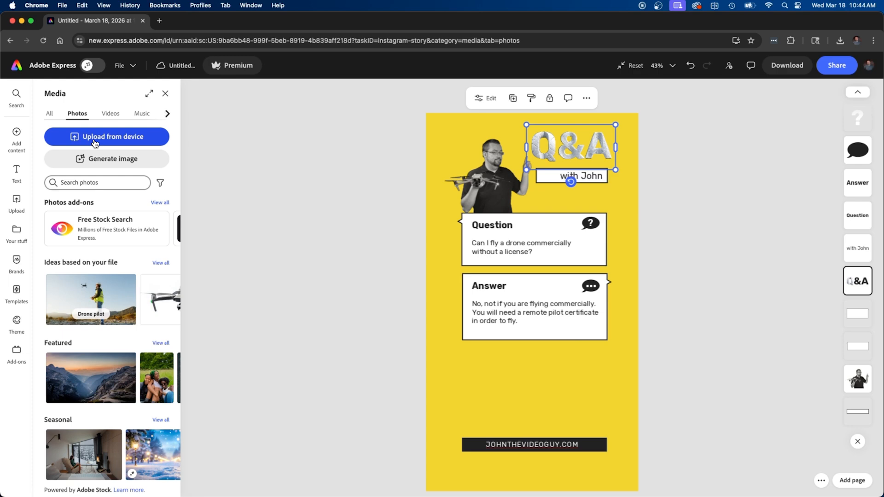
pyautogui.click(95, 138)
pyautogui.click(244, 238)
pyautogui.press('space')
pyautogui.press('space')
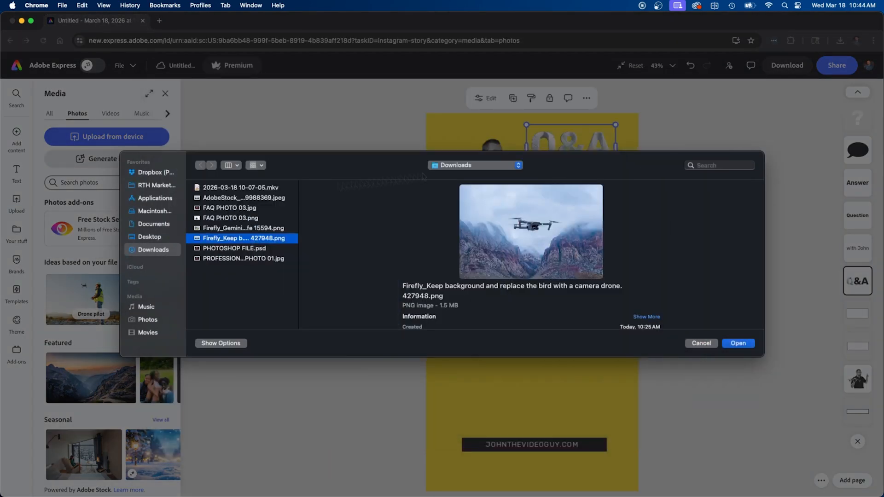
pyautogui.click(738, 343)
# Place the drone photo under the Answer box, crop its edges, and layer it behind the website text
pyautogui.moveTo(566, 335); pyautogui.dragTo(564, 382)
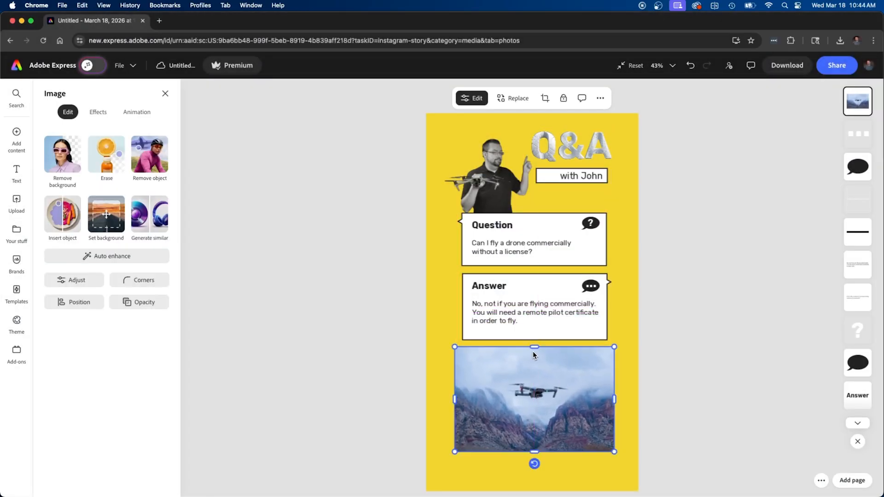
pyautogui.moveTo(533, 347); pyautogui.dragTo(533, 351)
pyautogui.moveTo(454, 401)
pyautogui.mouseDown()
pyautogui.moveTo(473, 402)
pyautogui.moveTo(462, 402)
pyautogui.mouseUp()
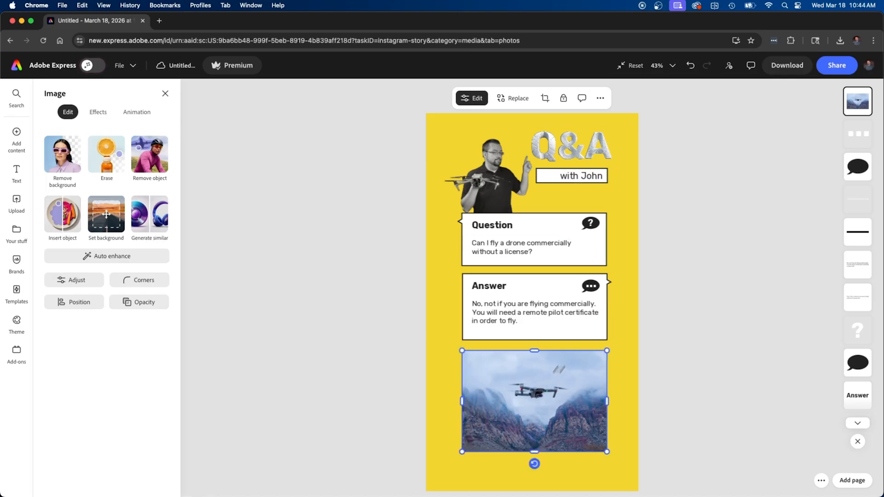
pyautogui.moveTo(857, 102); pyautogui.dragTo(870, 401)
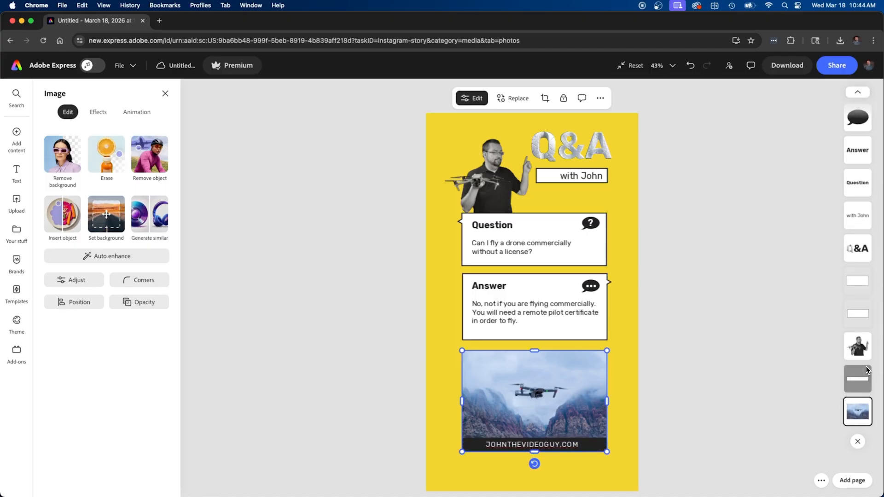
# Browse the Media photo ideas based on the design and show all suggested Sky photos
pyautogui.click(742, 370)
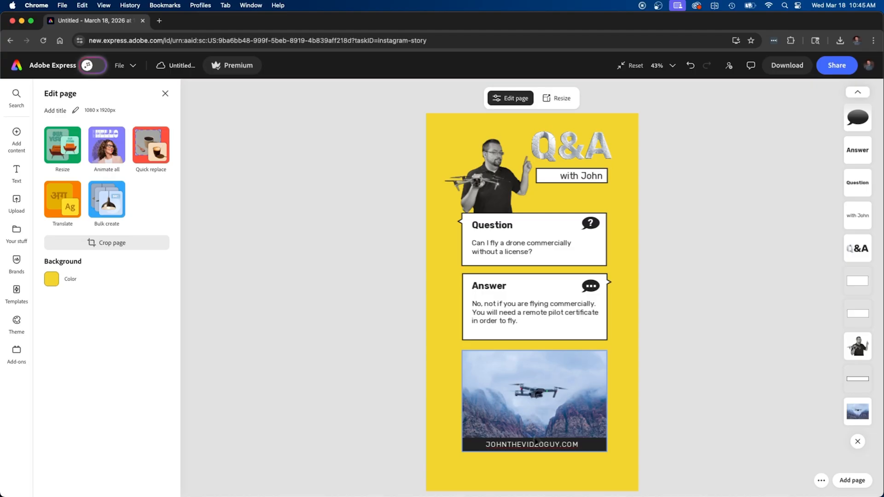
pyautogui.click(528, 450)
pyautogui.click(689, 402)
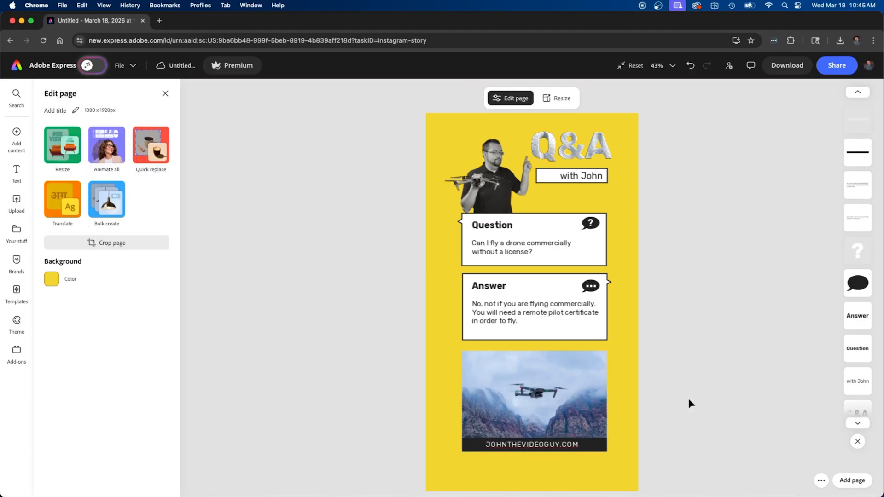
pyautogui.click(16, 136)
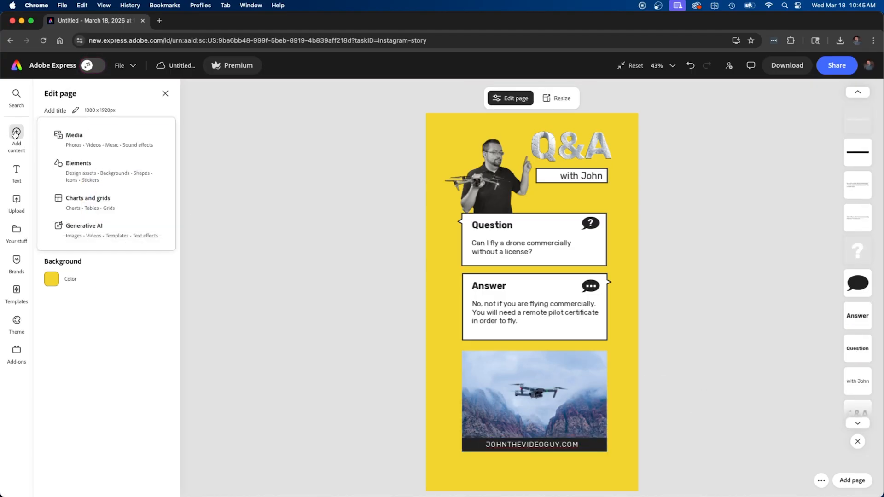
pyautogui.click(60, 135)
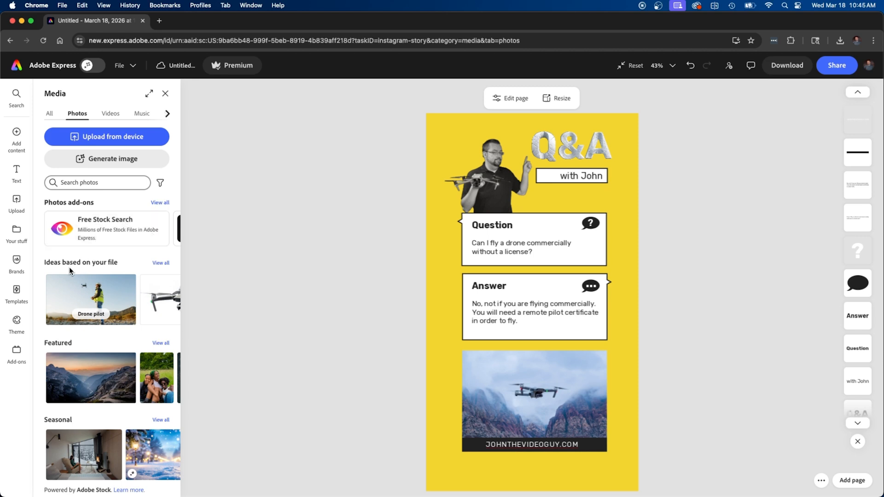
pyautogui.click(161, 263)
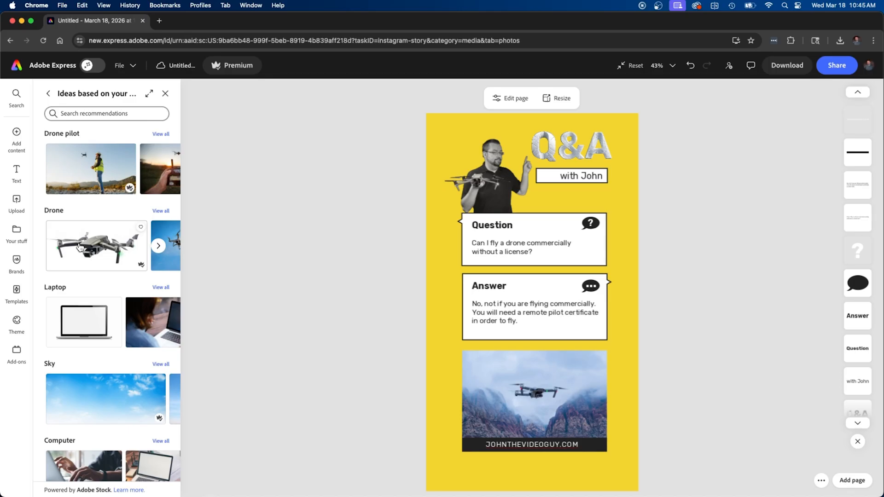
pyautogui.hscroll(5, 79, 244)
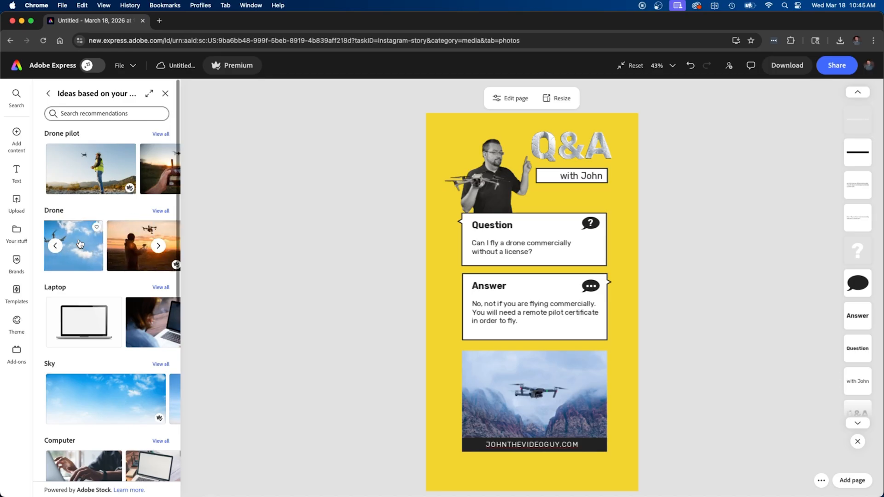
pyautogui.hscroll(5, 93, 172)
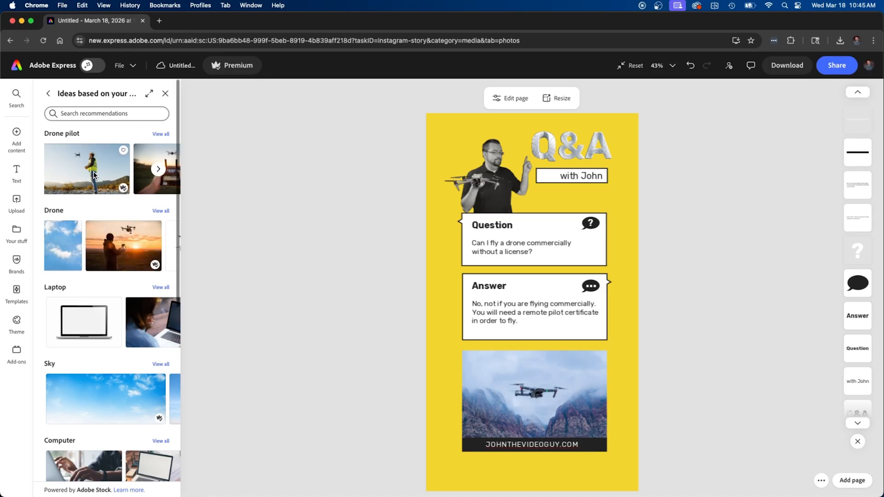
pyautogui.hscroll(1, 93, 172)
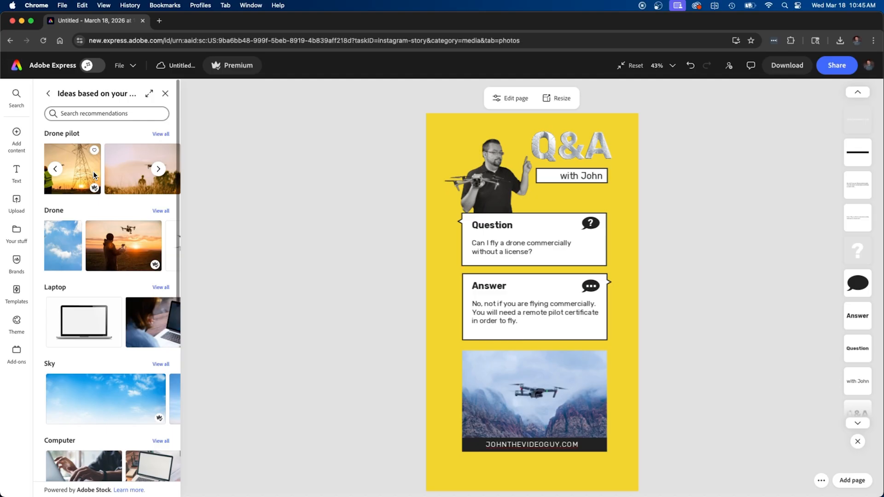
pyautogui.click(160, 365)
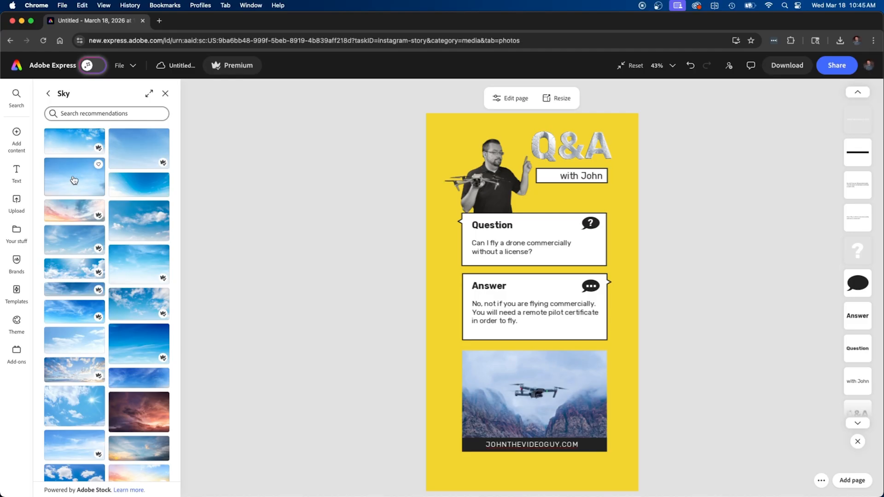
# Add a blue sky photo and stretch it to all four page edges
pyautogui.click(73, 179)
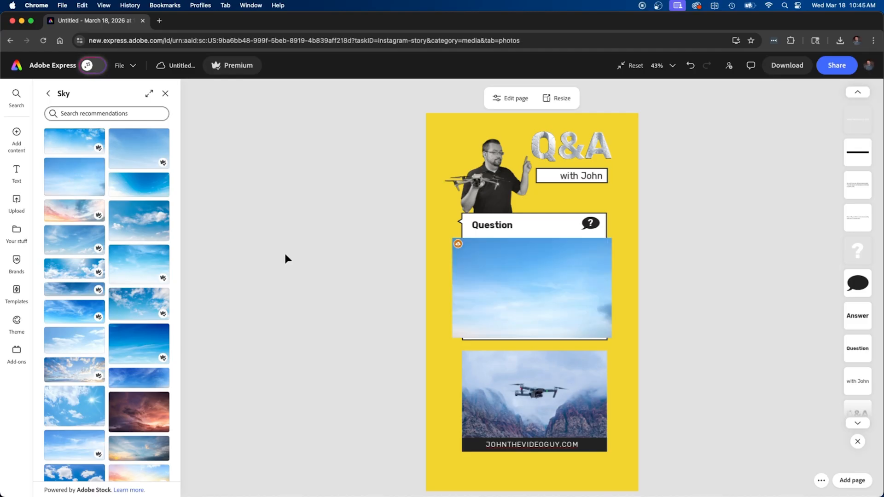
pyautogui.click(543, 290)
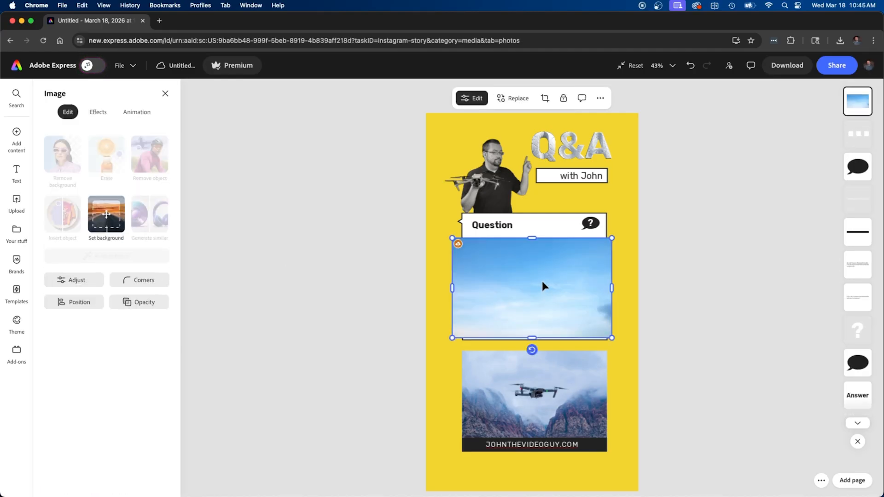
pyautogui.moveTo(532, 239); pyautogui.dragTo(530, 113)
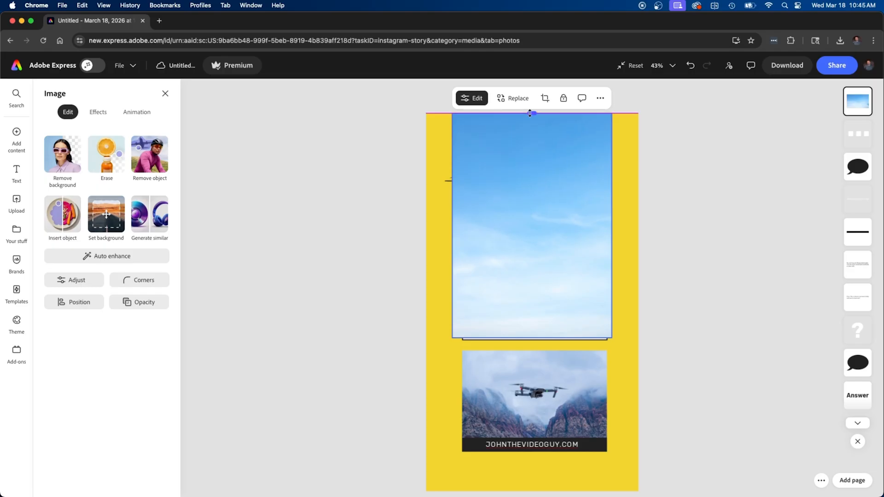
pyautogui.moveTo(612, 226); pyautogui.dragTo(638, 226)
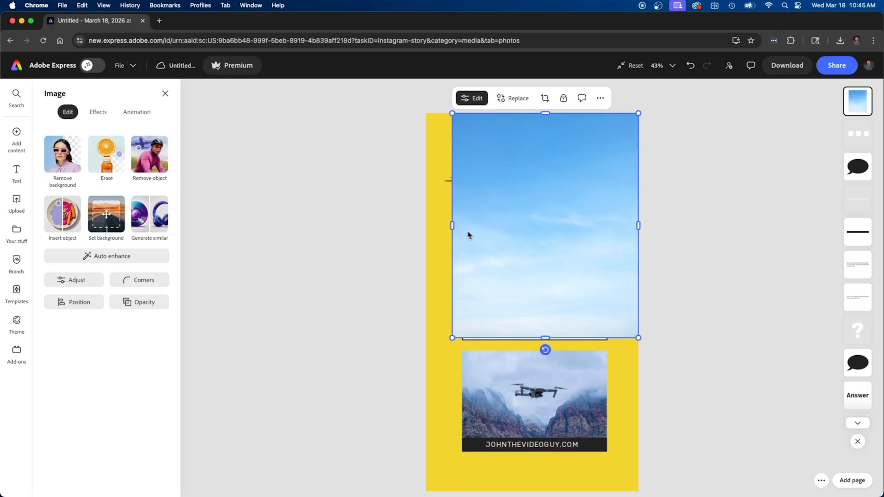
pyautogui.moveTo(452, 226); pyautogui.dragTo(426, 226)
pyautogui.scroll(-1, 532, 270)
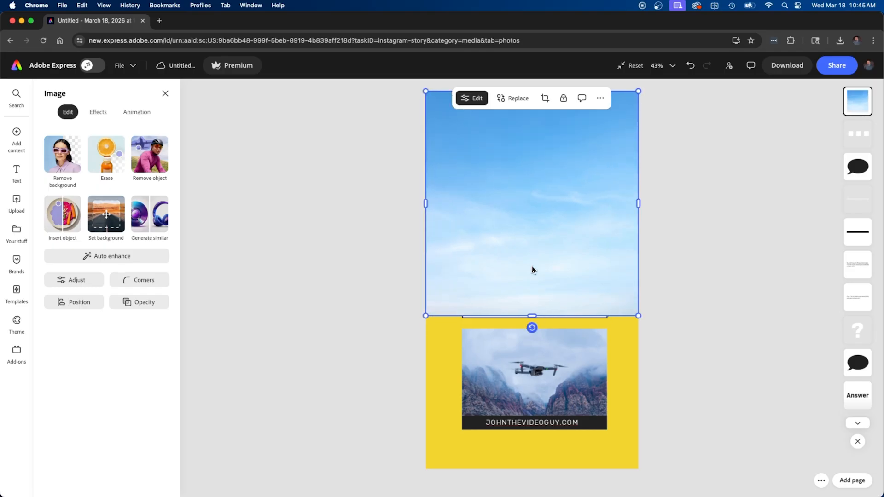
pyautogui.moveTo(532, 317); pyautogui.dragTo(532, 472)
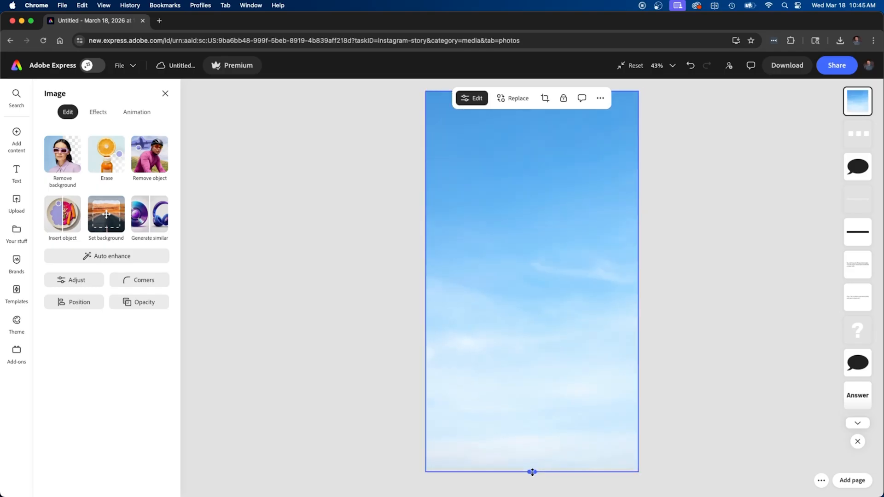
# Send the sky photo to the back behind the heading, cards and drone photo
pyautogui.rightClick(551, 364)
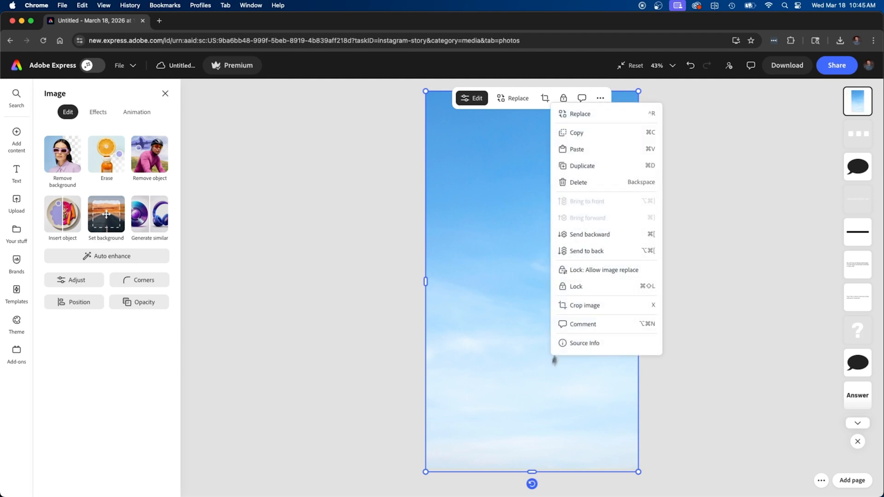
pyautogui.click(601, 253)
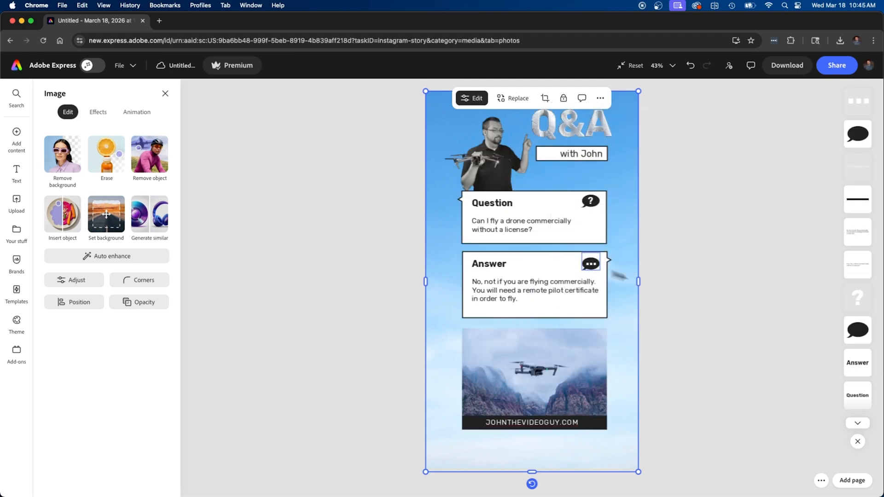
pyautogui.click(696, 317)
pyautogui.scroll(-1, 696, 315)
pyautogui.scroll(1, 696, 315)
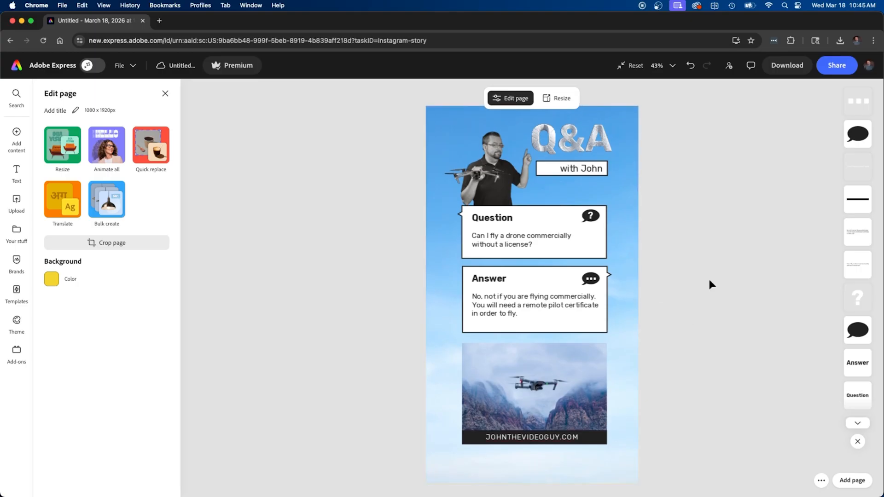
pyautogui.scroll(1, 709, 281)
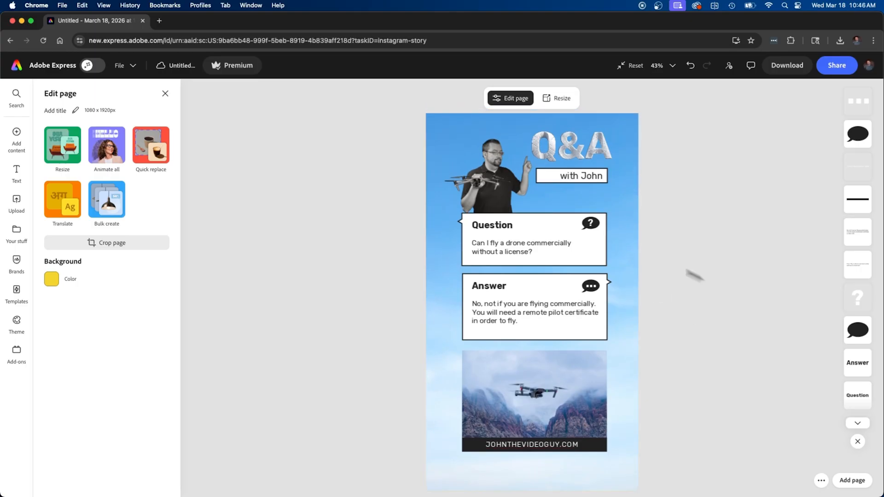